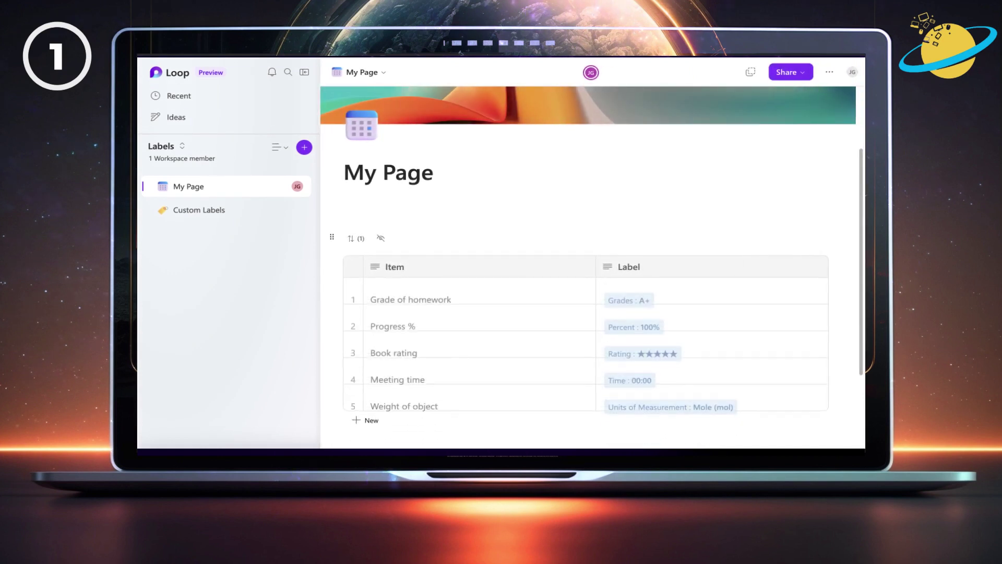
# - Set the sample labels to Grades : A, Percent : 50% and a four-star Rating
pyautogui.click(645, 297)
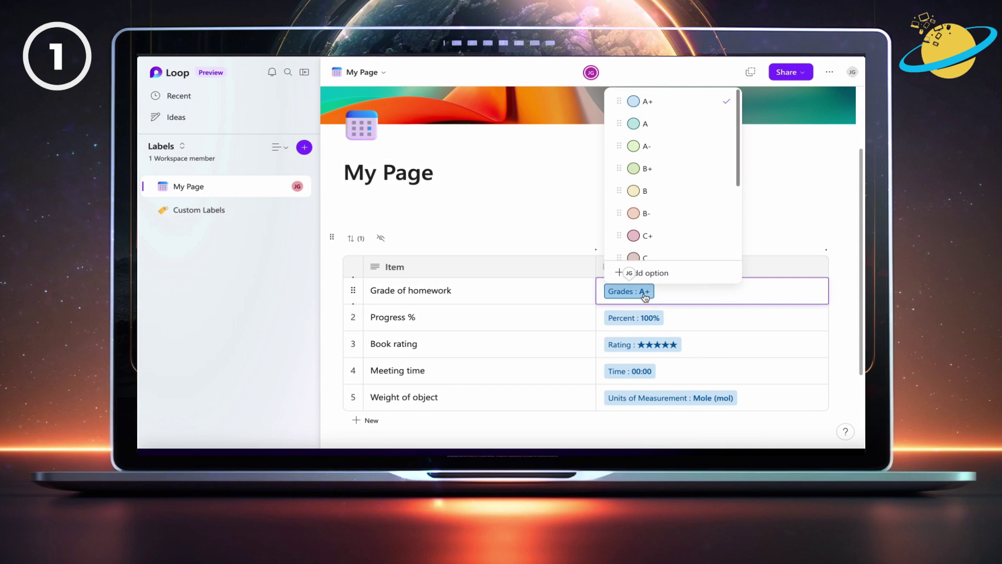
pyautogui.click(644, 126)
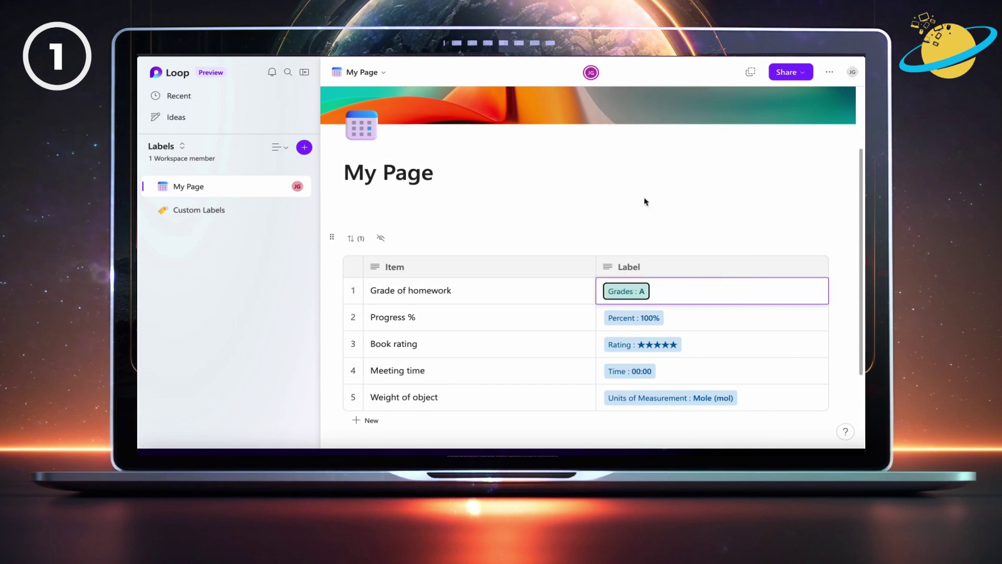
pyautogui.click(649, 320)
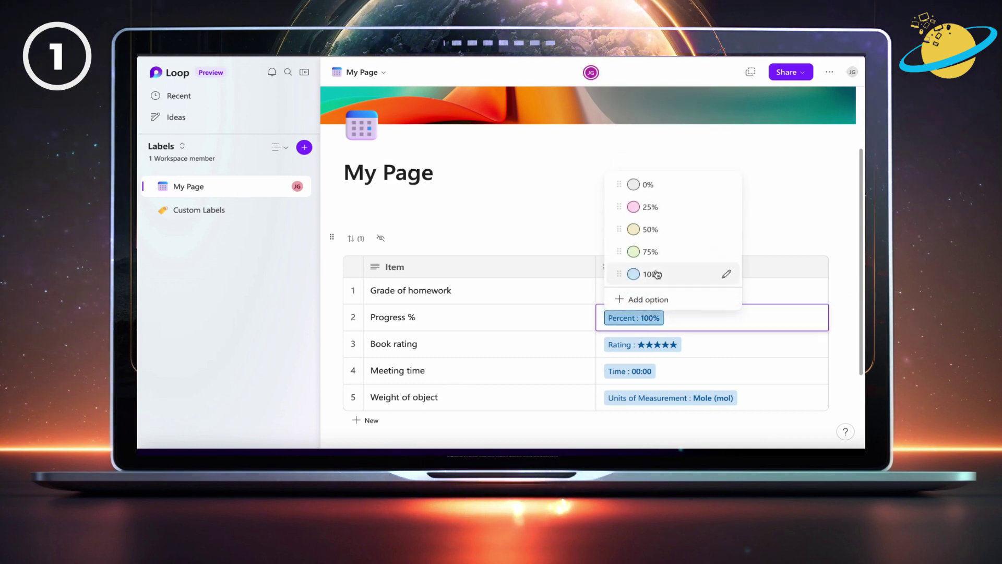
pyautogui.click(650, 230)
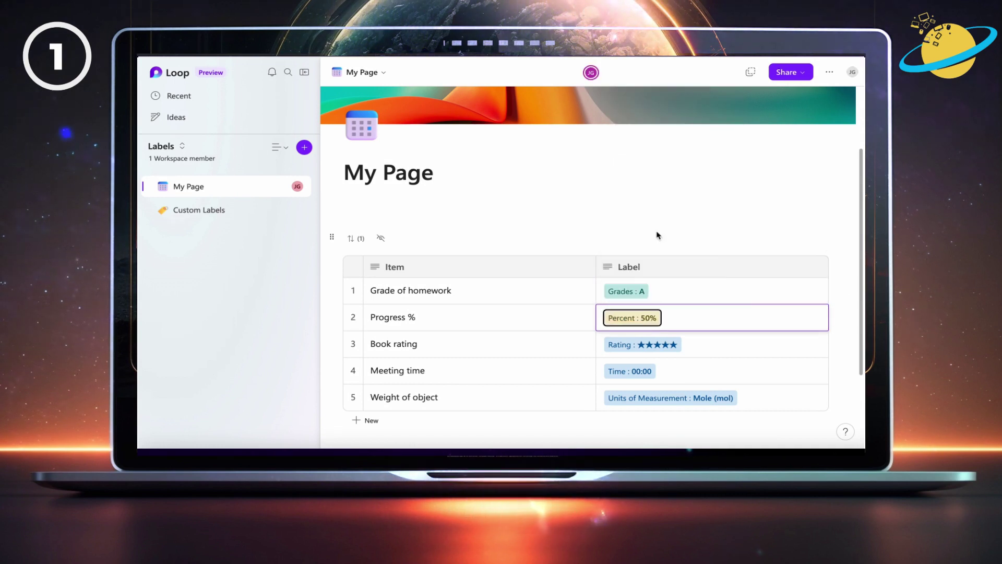
pyautogui.click(652, 348)
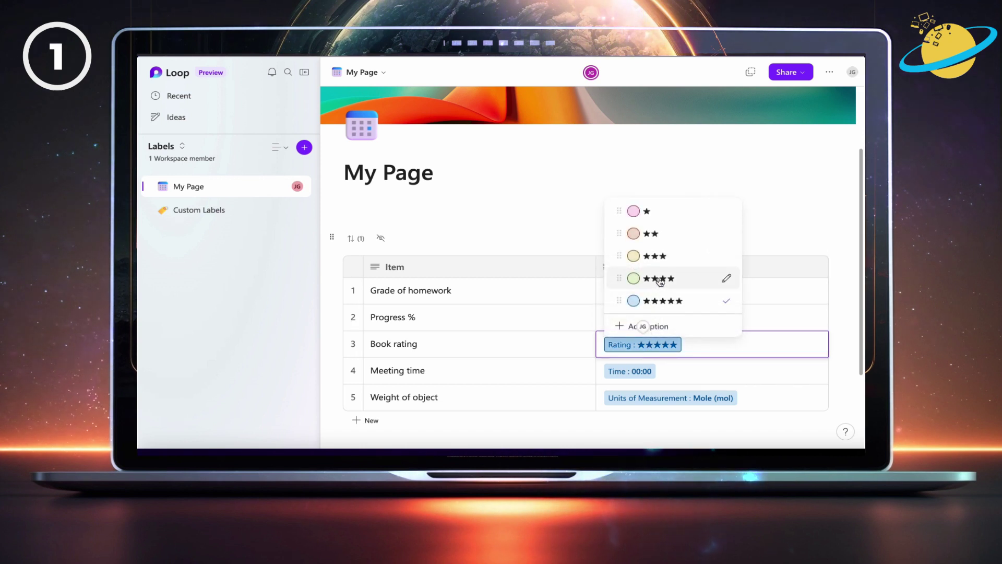
pyautogui.click(661, 279)
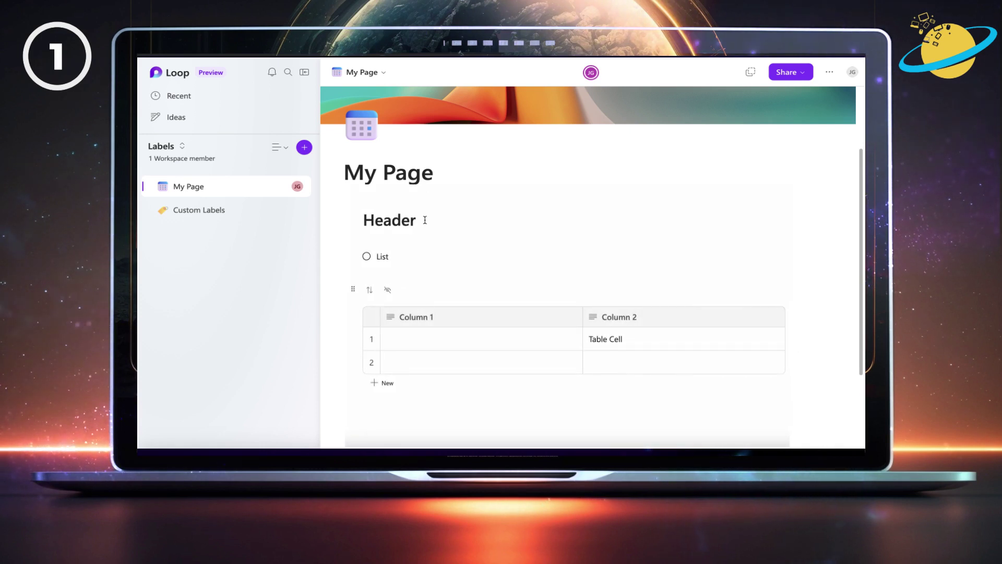
# - Add a Progress : Not started label after the Header text
pyautogui.write('/')
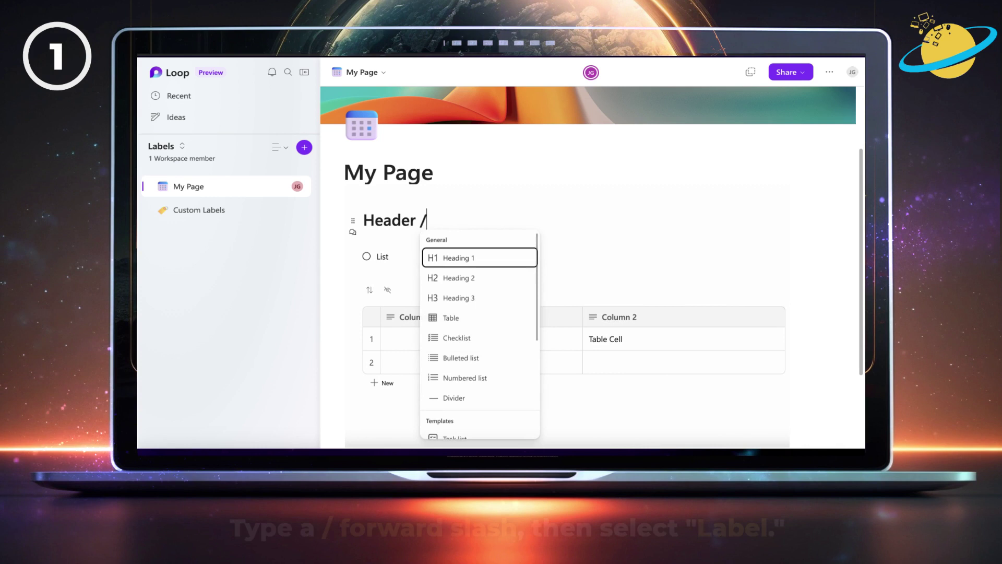
pyautogui.scroll(-1, 434, 308)
pyautogui.scroll(-3, 434, 308)
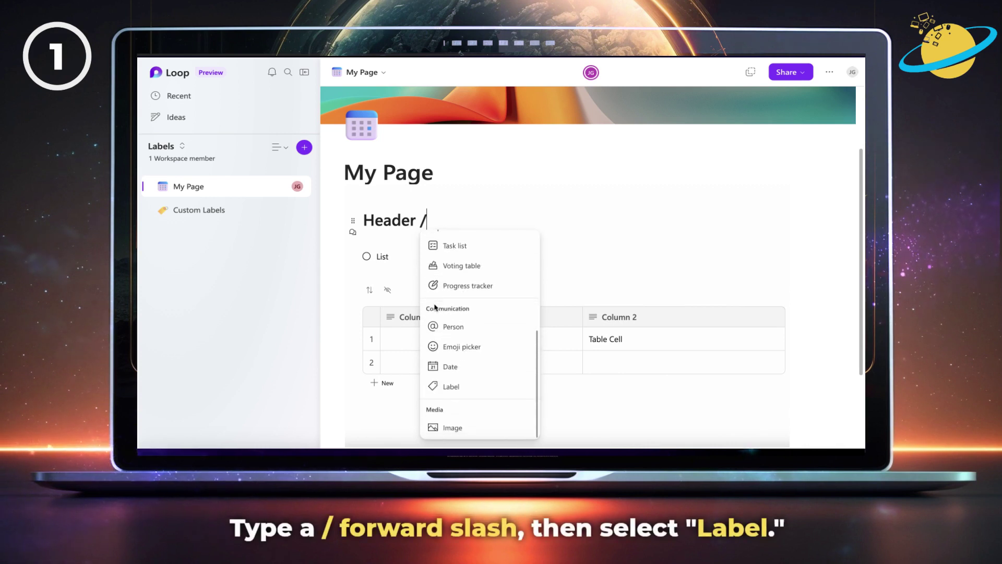
pyautogui.click(444, 386)
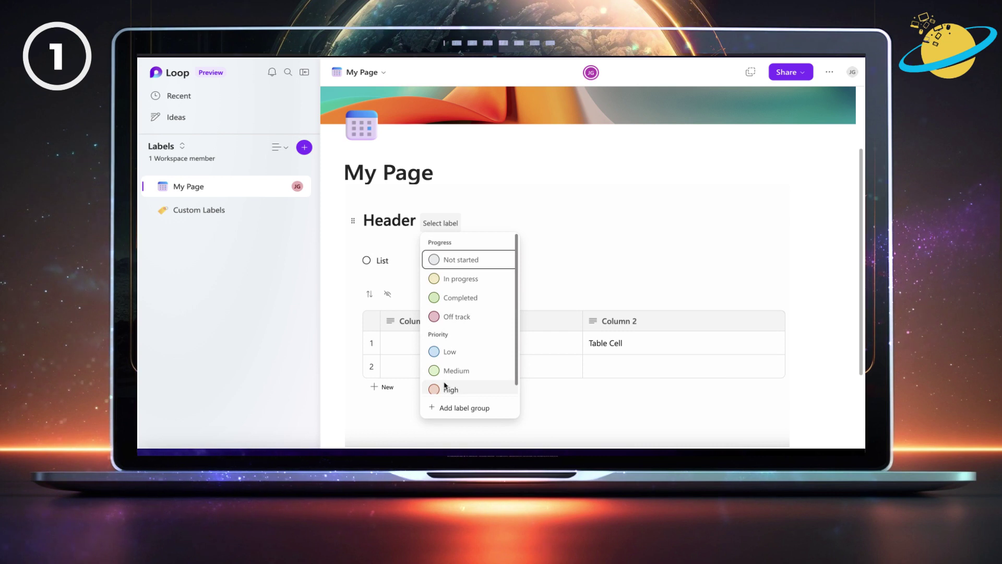
pyautogui.scroll(-1, 446, 385)
pyautogui.scroll(1, 445, 385)
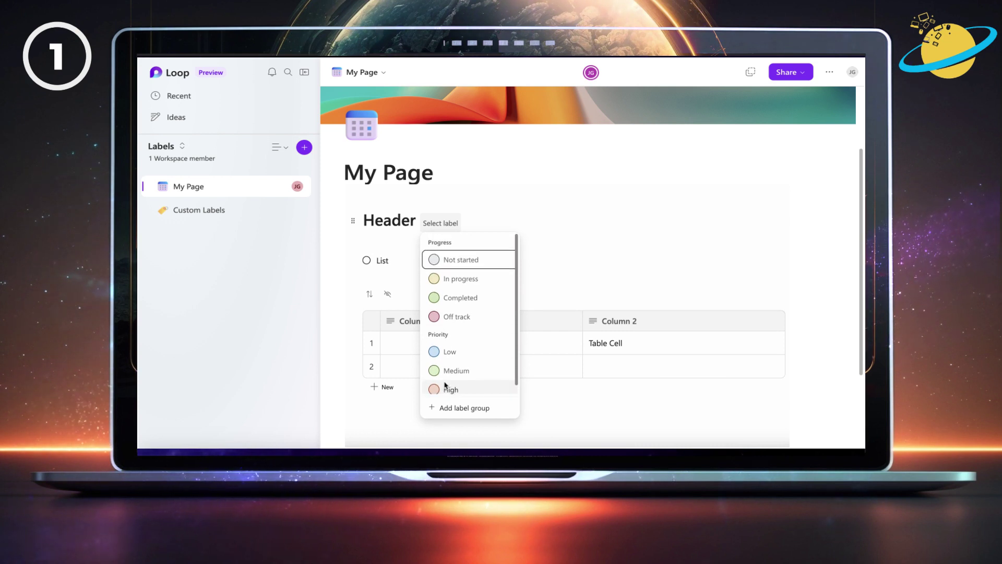
pyautogui.click(470, 260)
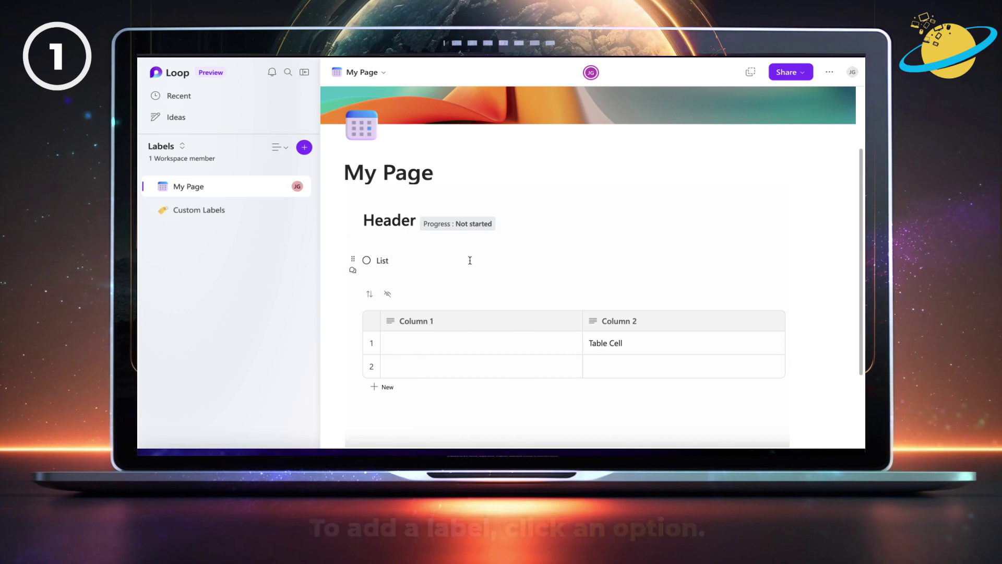
# - Add a Priority : Low label after the List item
pyautogui.write('/lab')
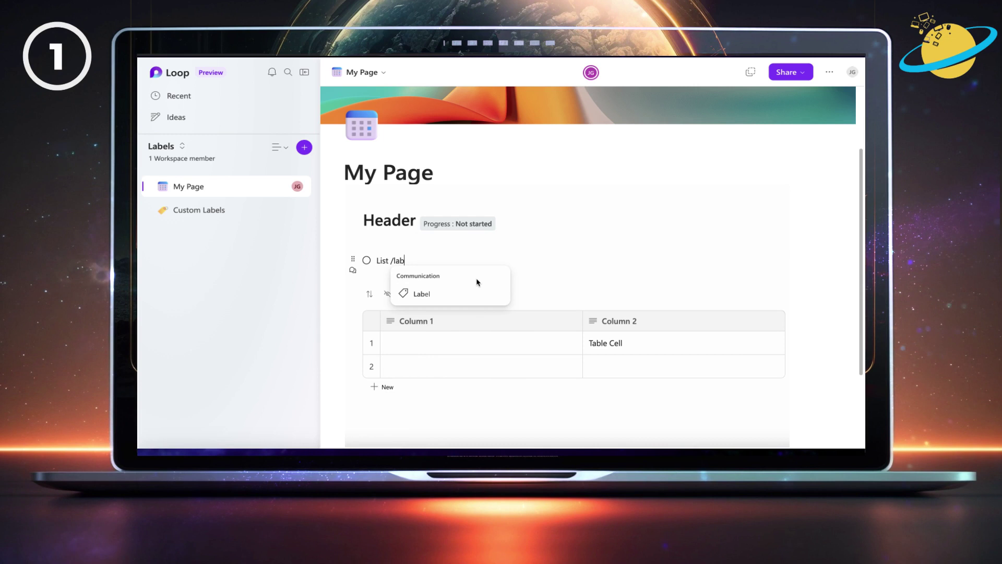
pyautogui.click(475, 293)
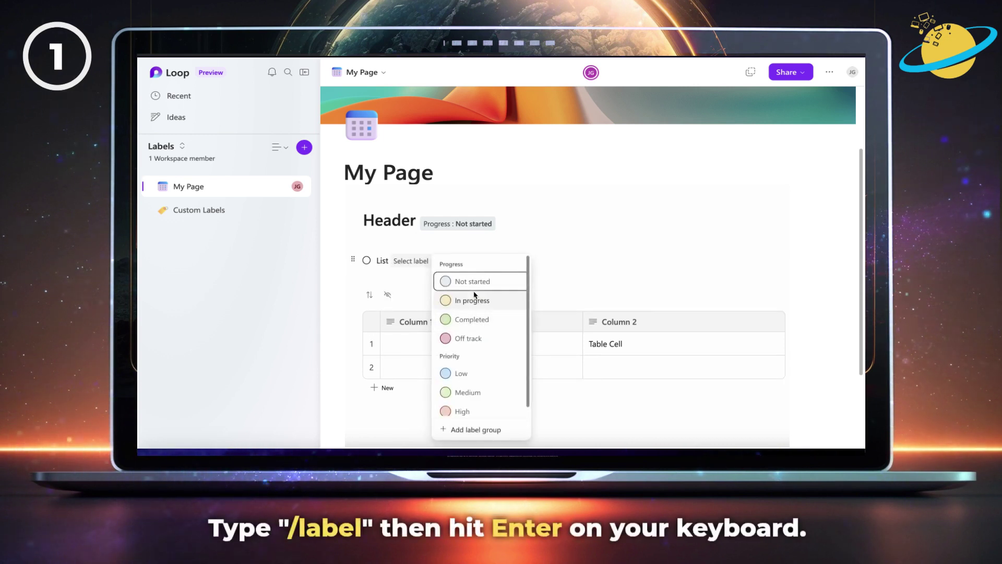
pyautogui.click(477, 372)
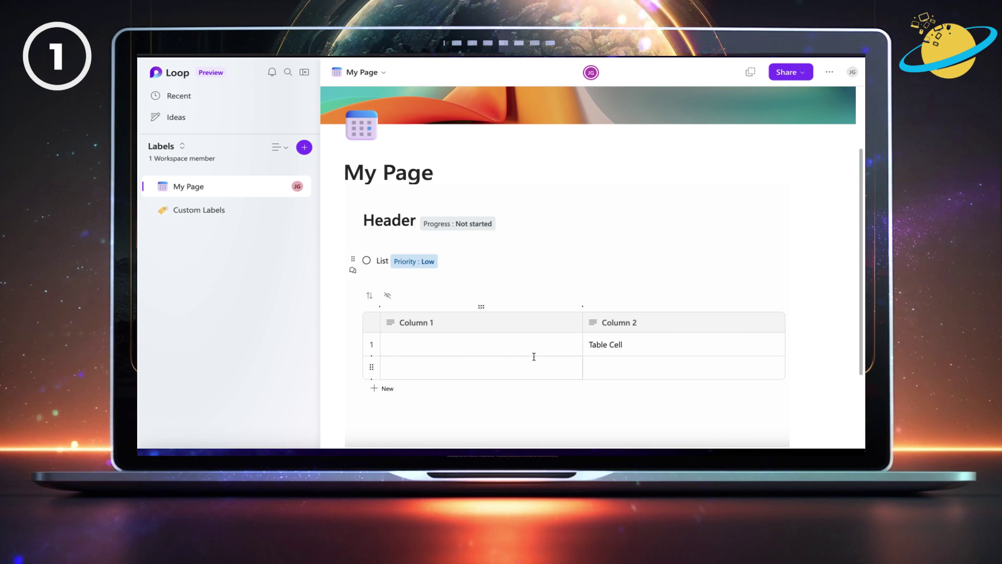
# - Add a Priority : Medium label to the Table Cell
pyautogui.click(645, 343)
pyautogui.write('/')
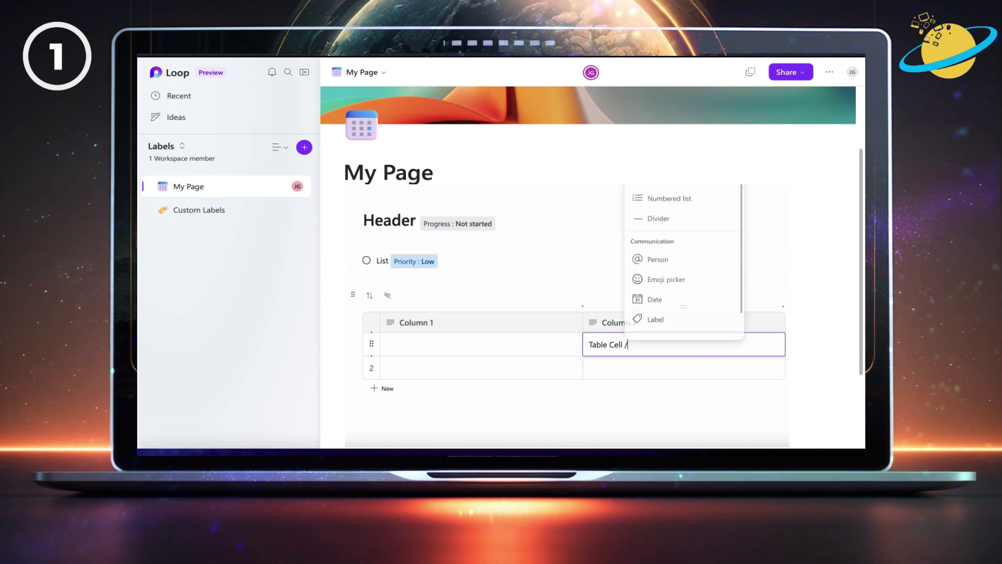
pyautogui.write('label')
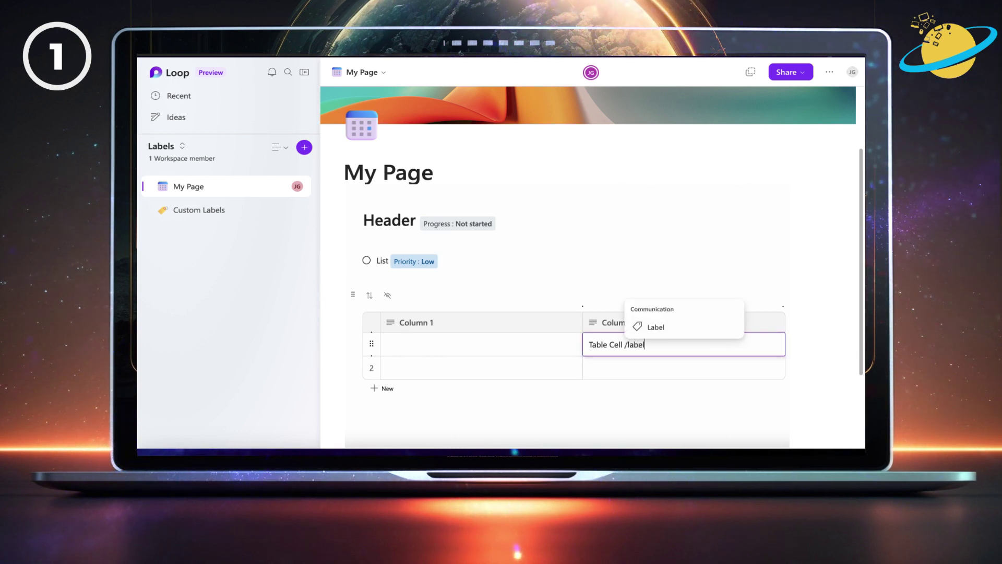
pyautogui.press('Return')
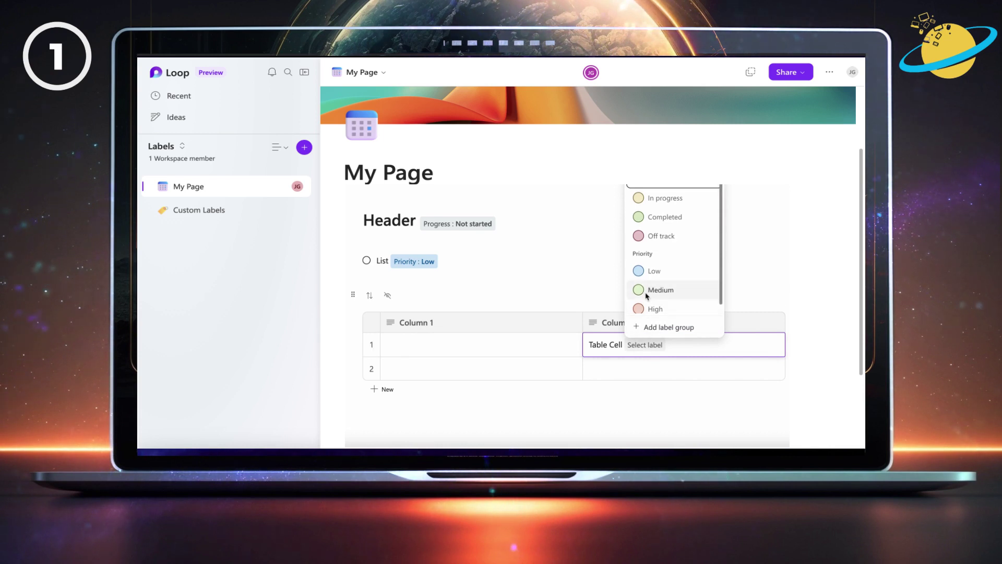
pyautogui.click(647, 292)
# - Convert Column 1 to a Progress label column and set row 1 to In progress
pyautogui.moveTo(566, 327)
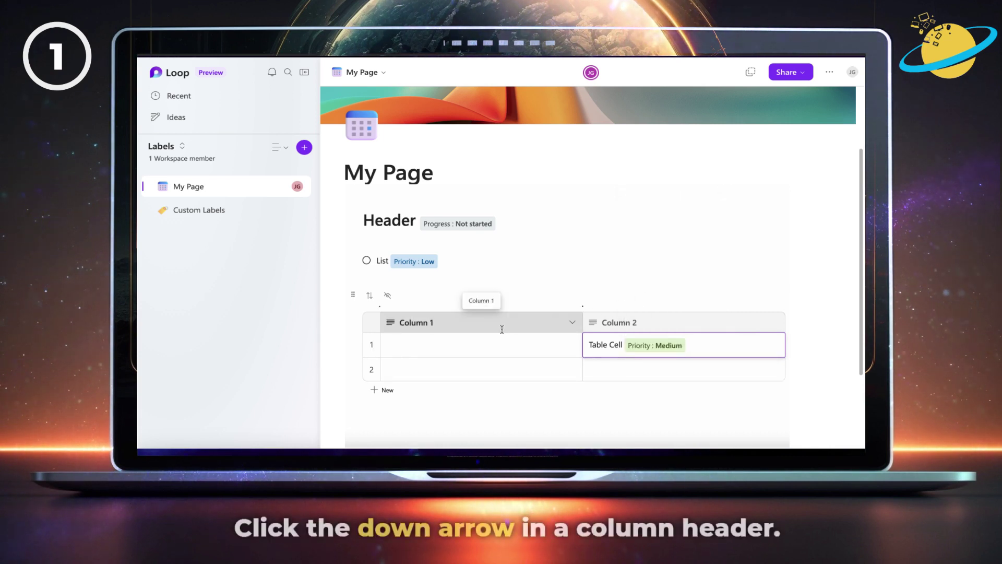
pyautogui.click(573, 323)
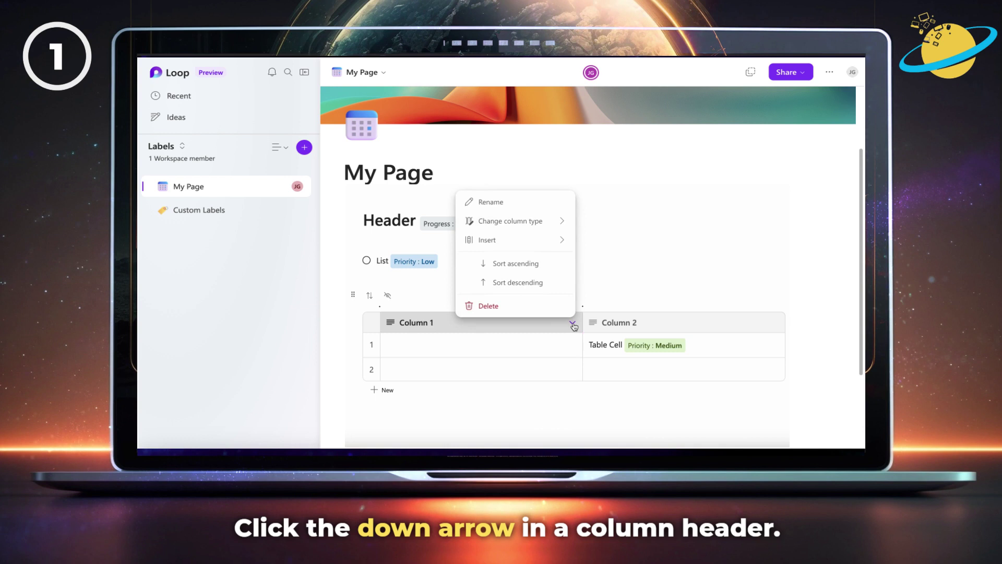
pyautogui.moveTo(537, 222)
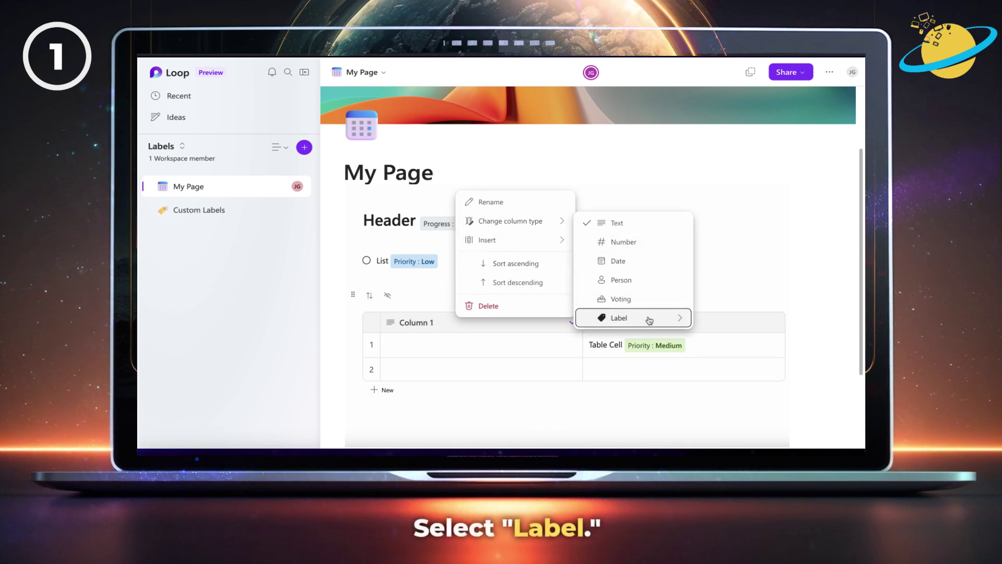
pyautogui.moveTo(649, 320)
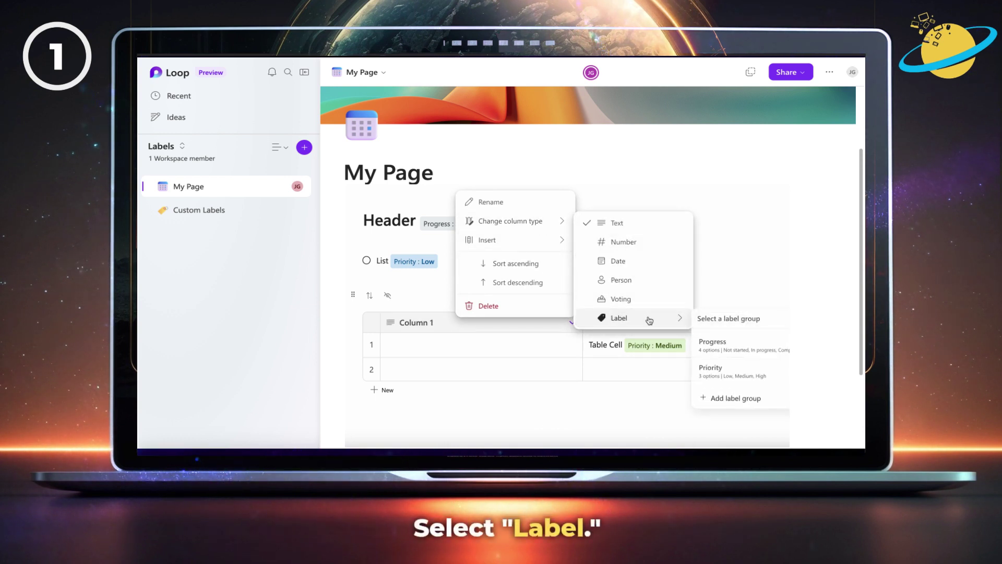
pyautogui.click(710, 344)
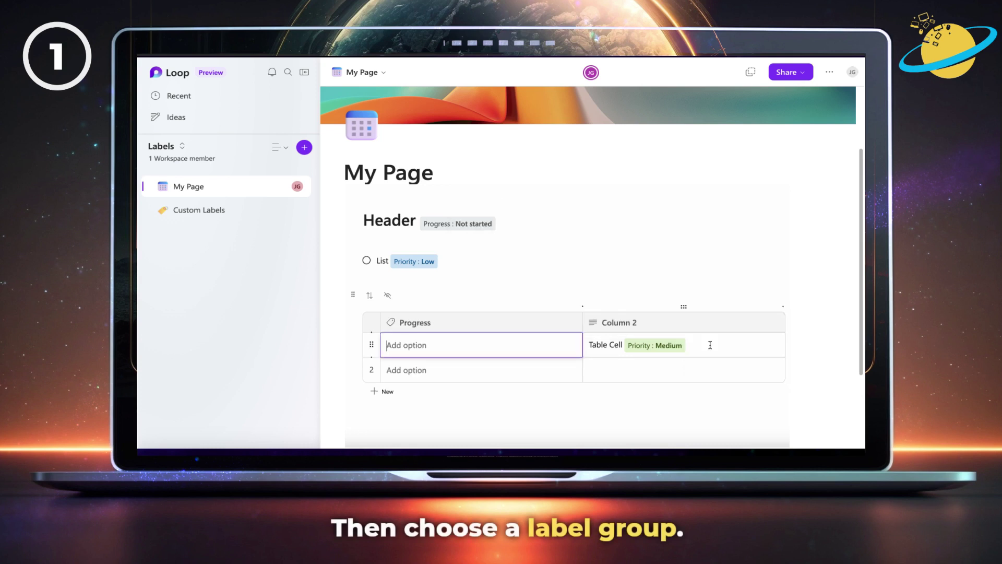
pyautogui.click(535, 343)
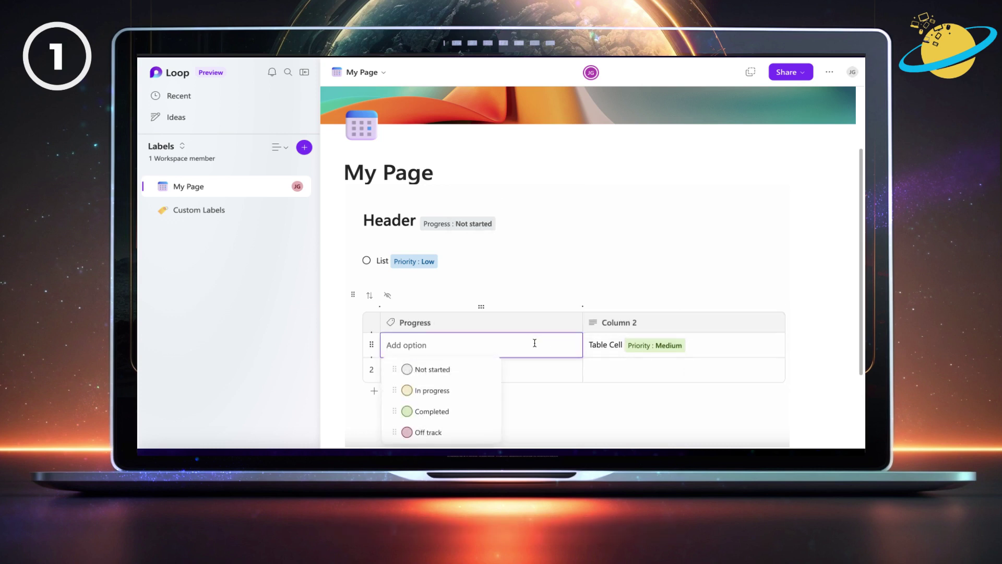
pyautogui.click(464, 388)
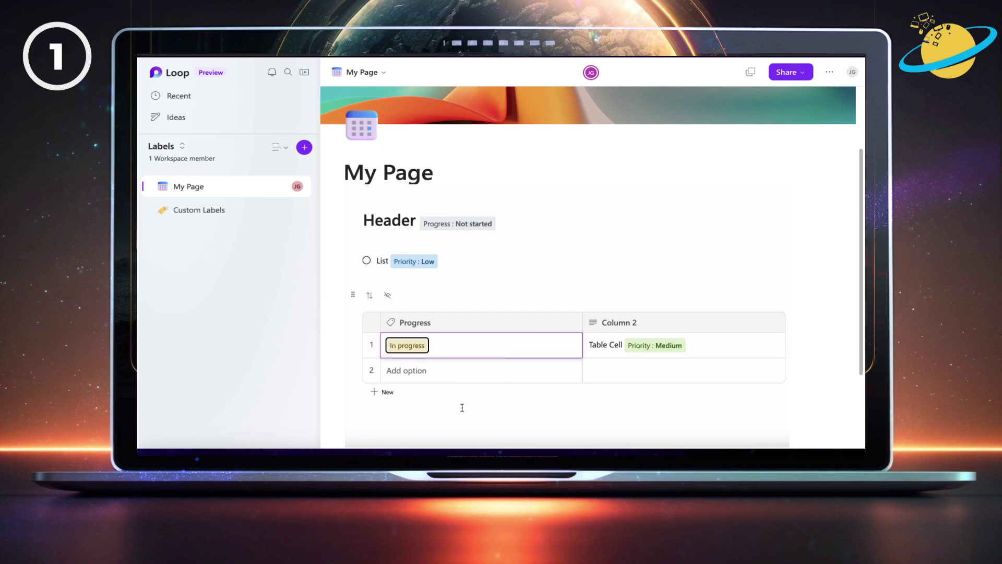
pyautogui.click(462, 408)
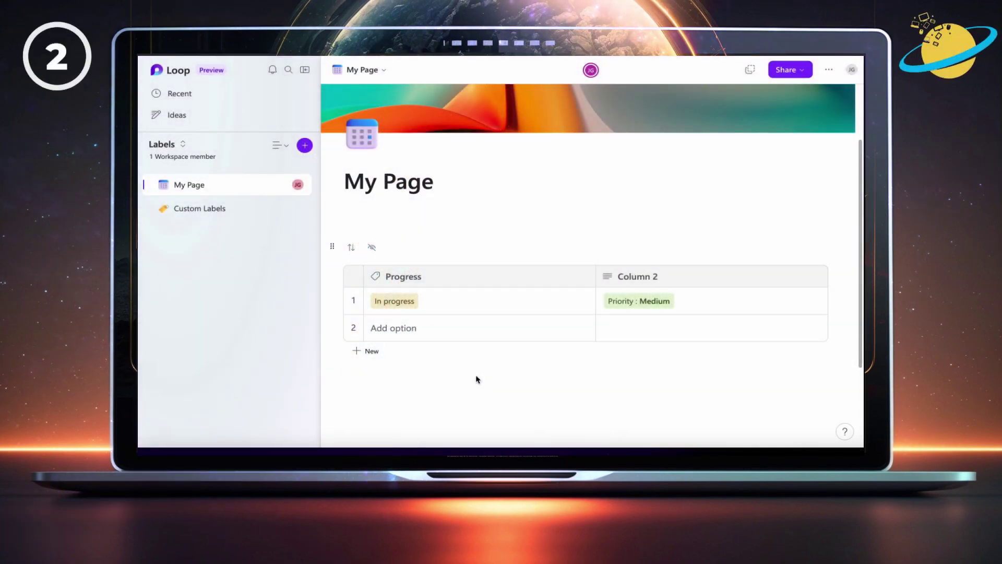
# - Create a Very High Priority option and apply it to row 1's Column 2 entry
pyautogui.click(475, 302)
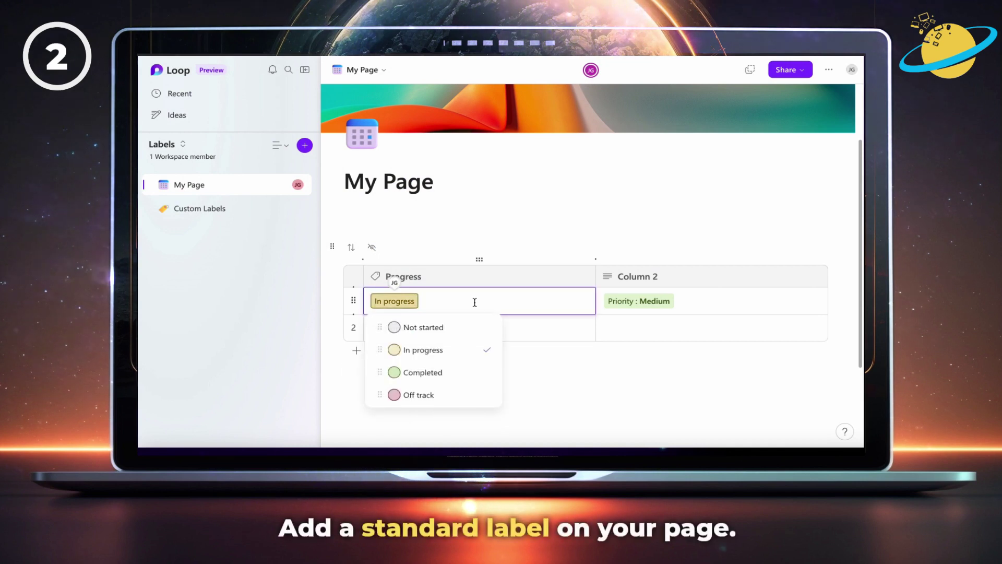
pyautogui.click(653, 303)
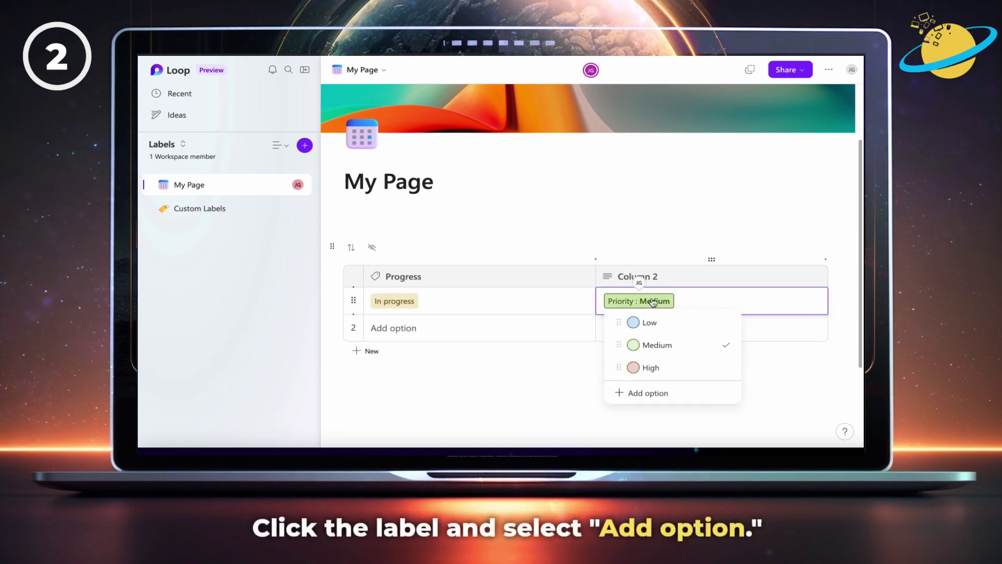
pyautogui.click(665, 395)
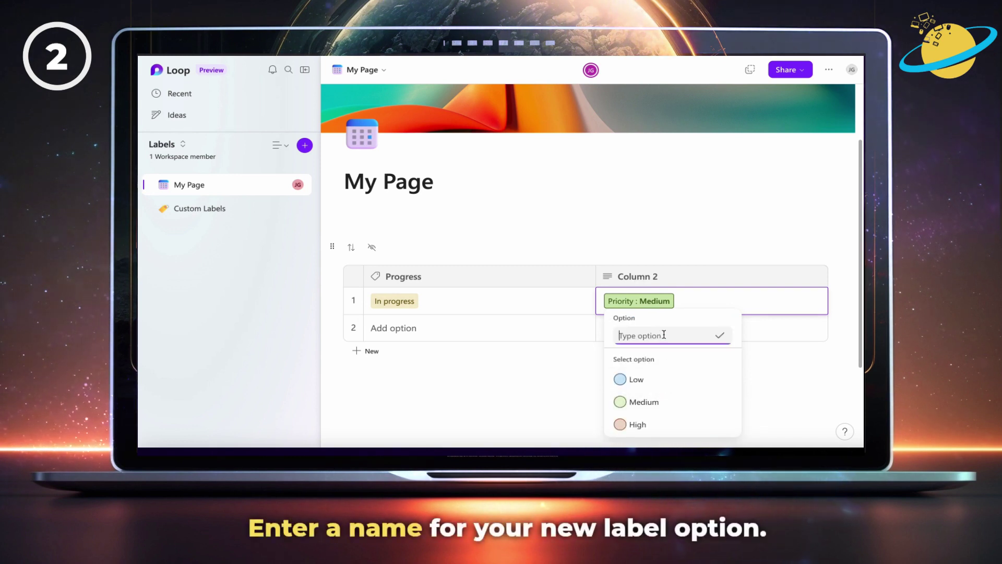
pyautogui.write('Very High')
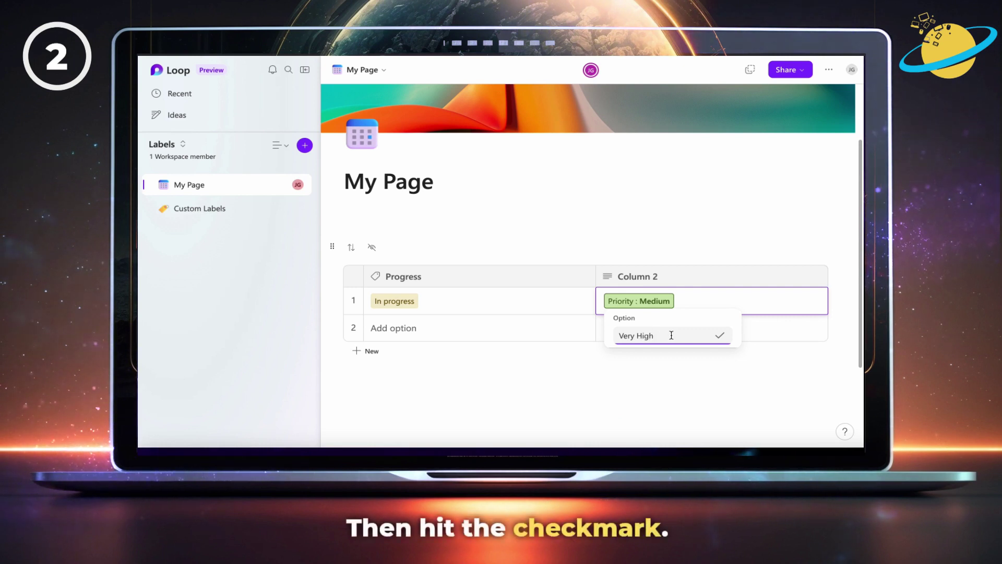
pyautogui.click(720, 335)
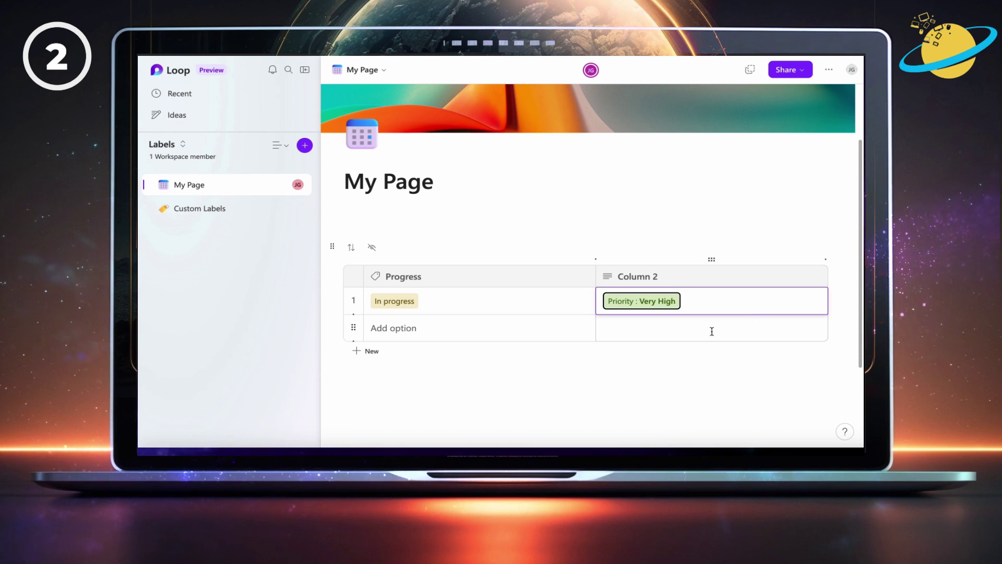
# - Colour Very High pink and order Priority options as Very High, High, Medium, Low
pyautogui.click(667, 303)
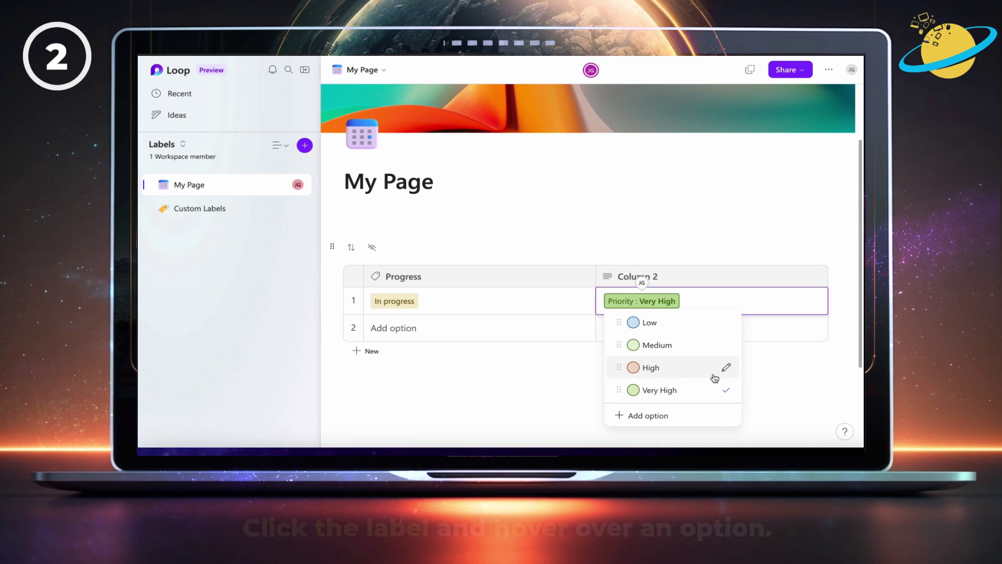
pyautogui.click(727, 392)
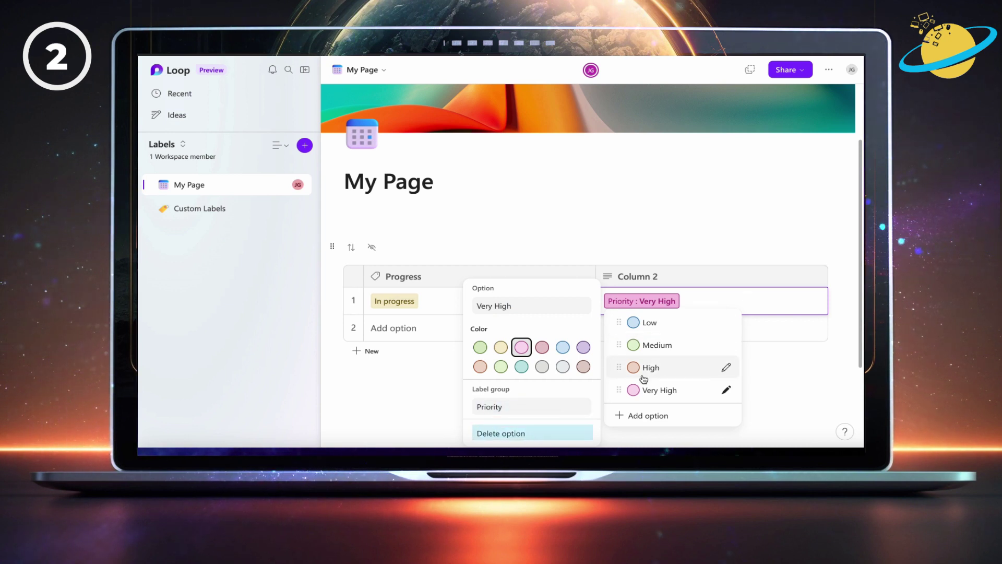
pyautogui.moveTo(624, 393); pyautogui.dragTo(620, 324)
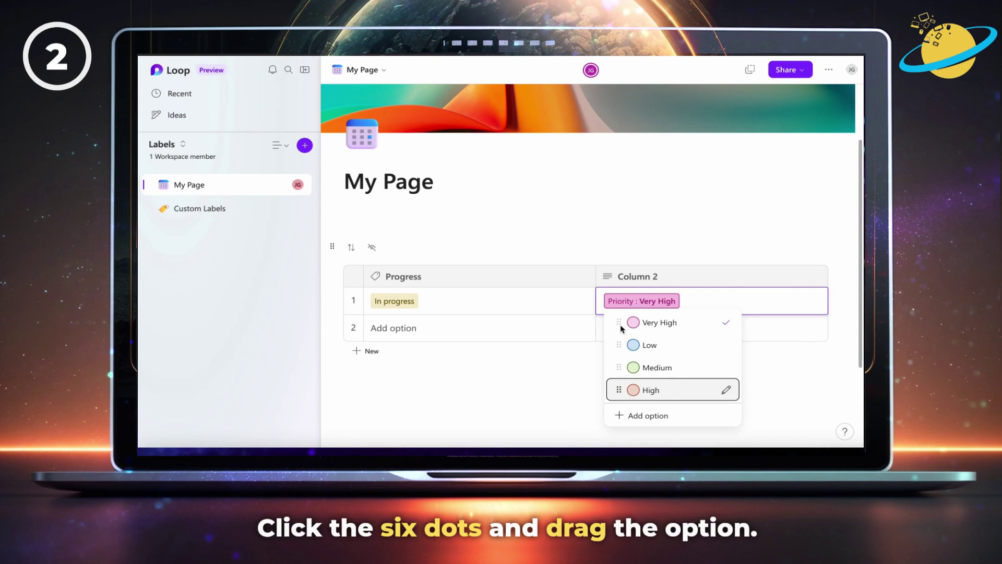
pyautogui.moveTo(619, 389); pyautogui.dragTo(621, 346)
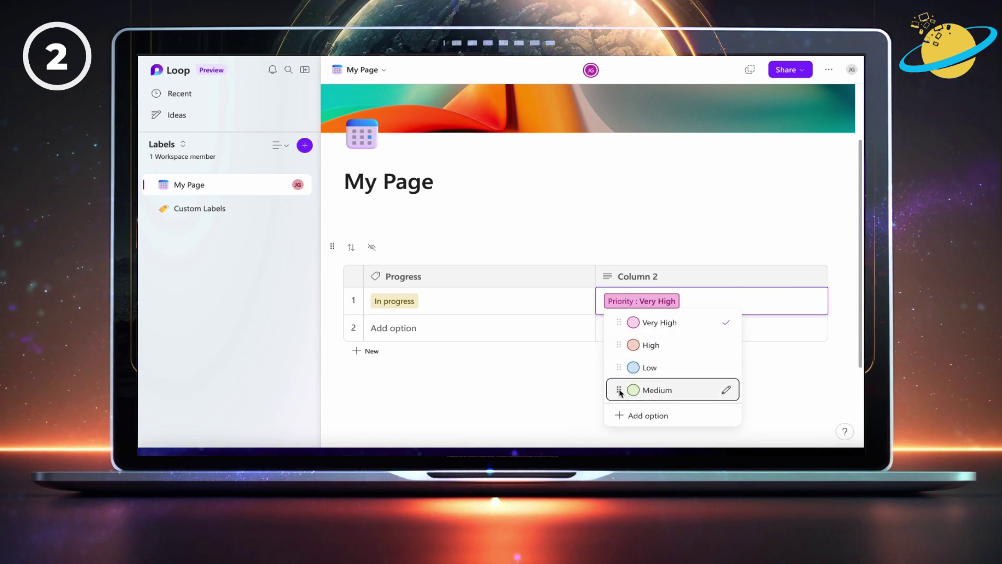
pyautogui.moveTo(620, 392); pyautogui.dragTo(622, 364)
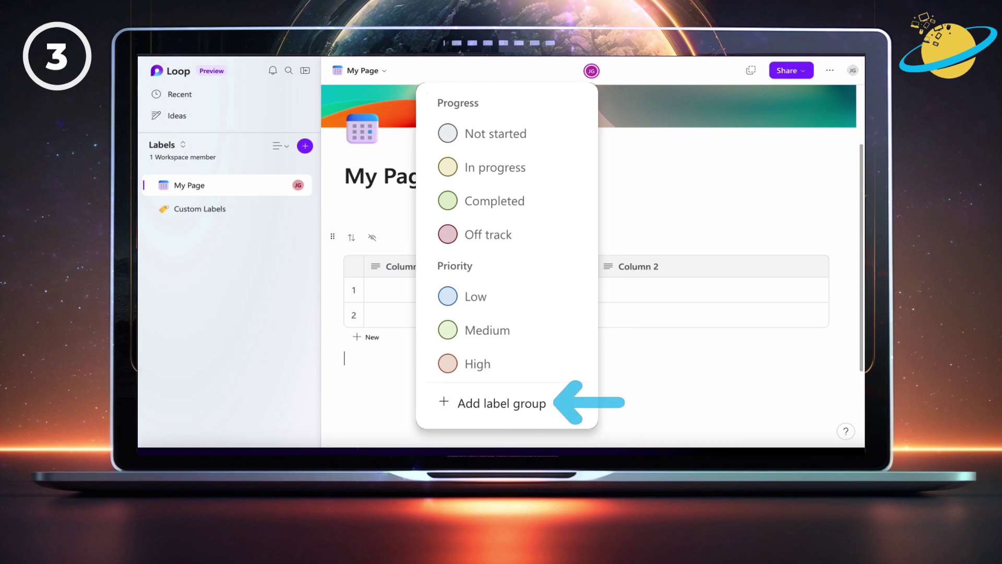
# - Change Column 1 to a label column with a new group named Rating
pyautogui.click(586, 269)
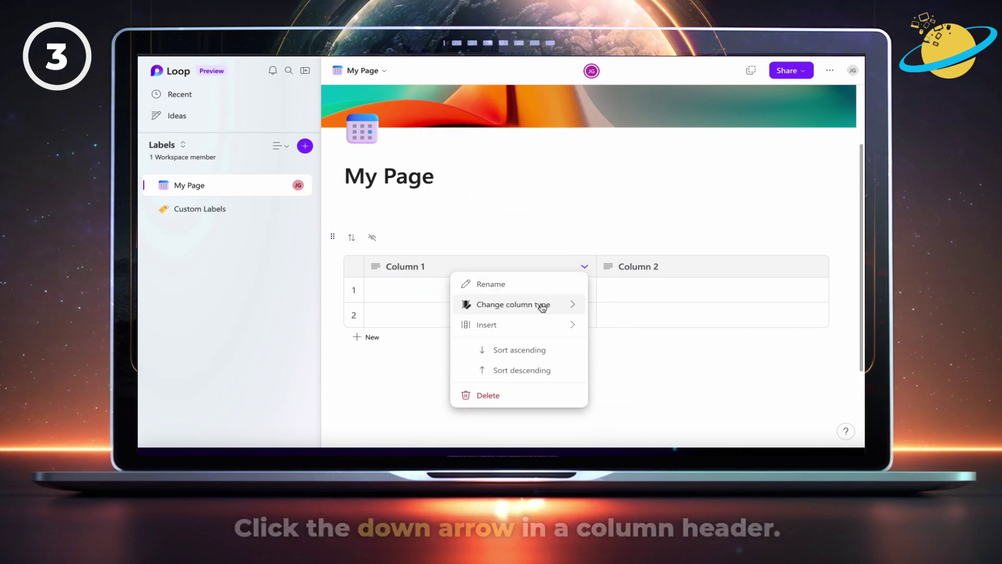
pyautogui.moveTo(547, 310)
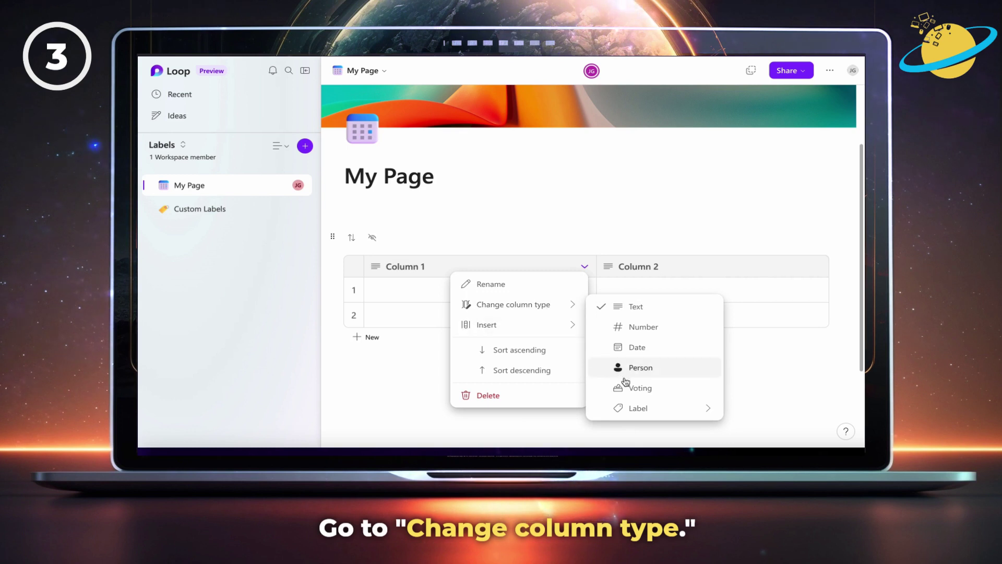
pyautogui.click(660, 408)
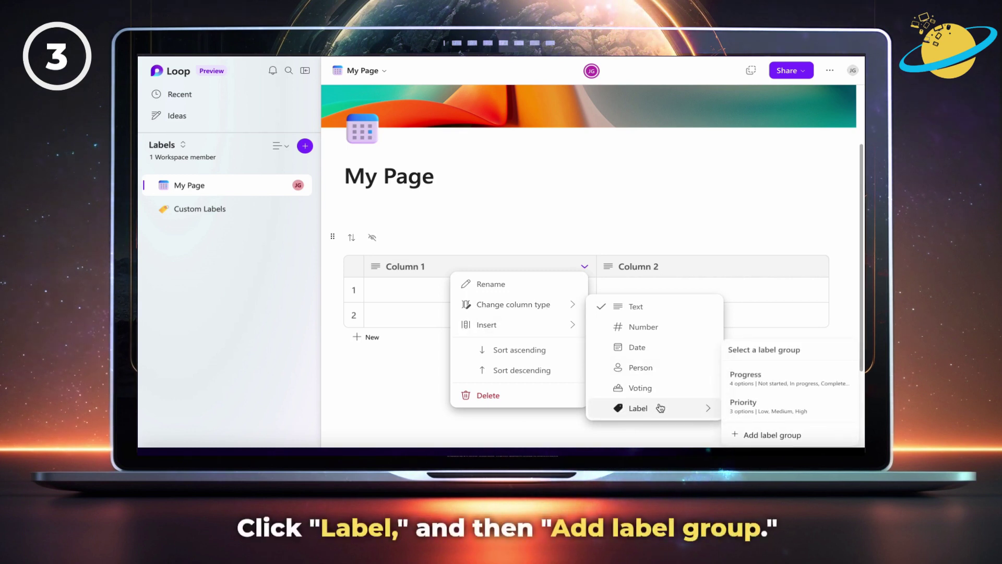
pyautogui.click(769, 440)
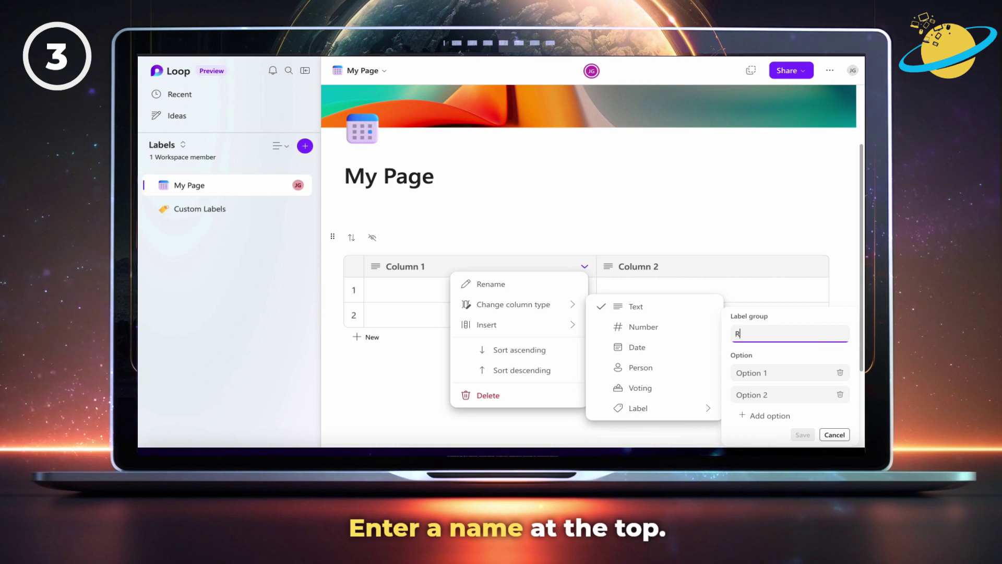
pyautogui.write('Rating')
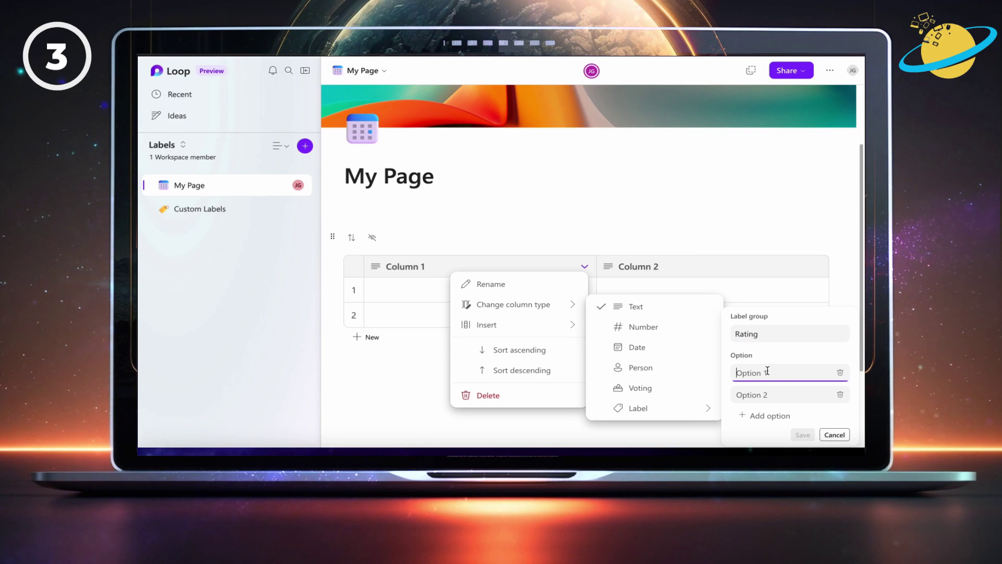
# - Fill the Rating options with one to five pasted stars and save the group
pyautogui.write('⭐⭐')
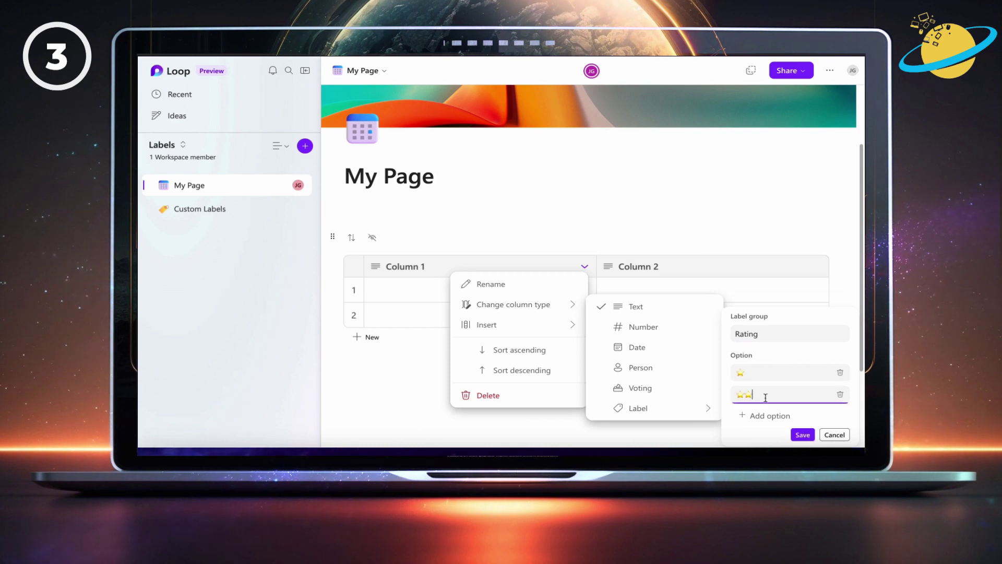
pyautogui.click(766, 415)
pyautogui.hotkey('ctrl', 'v')
pyautogui.hotkey('ctrl', 'v')
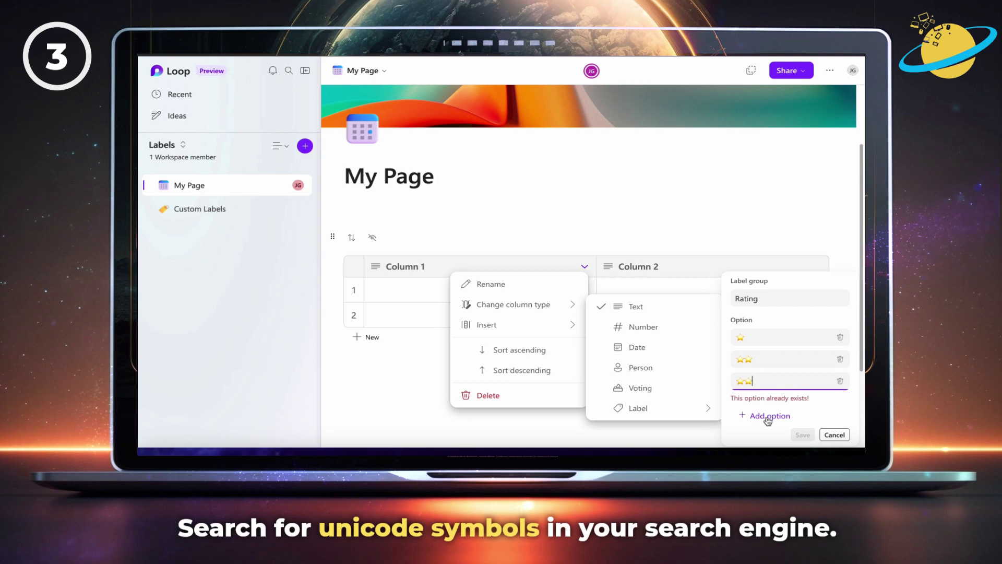
pyautogui.write('⭐')
pyautogui.click(767, 417)
pyautogui.write('⭐')
pyautogui.hotkey('ctrl', 'v')
pyautogui.hotkey('ctrl', 'v')
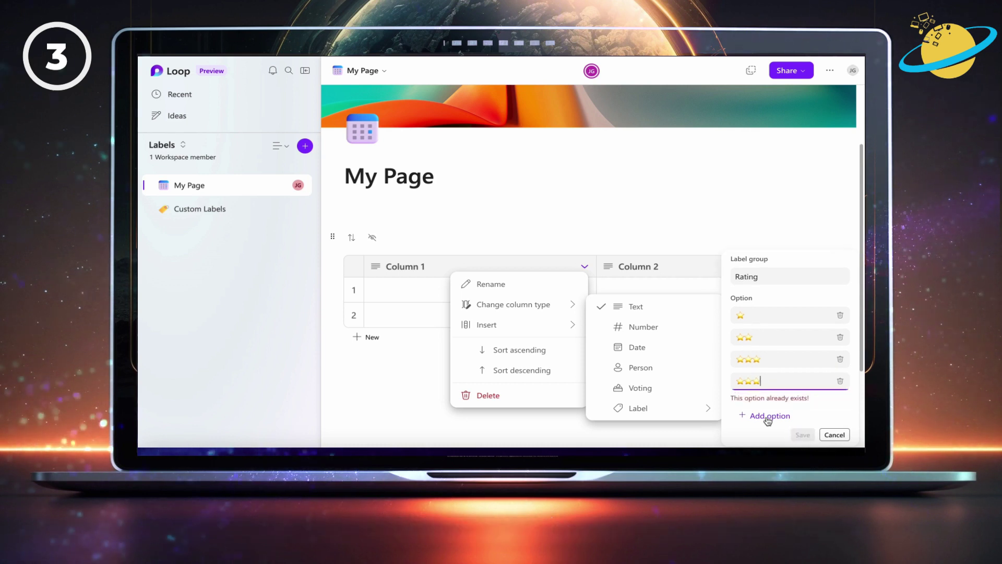
pyautogui.write('⭐')
pyautogui.click(767, 416)
pyautogui.write('⭐')
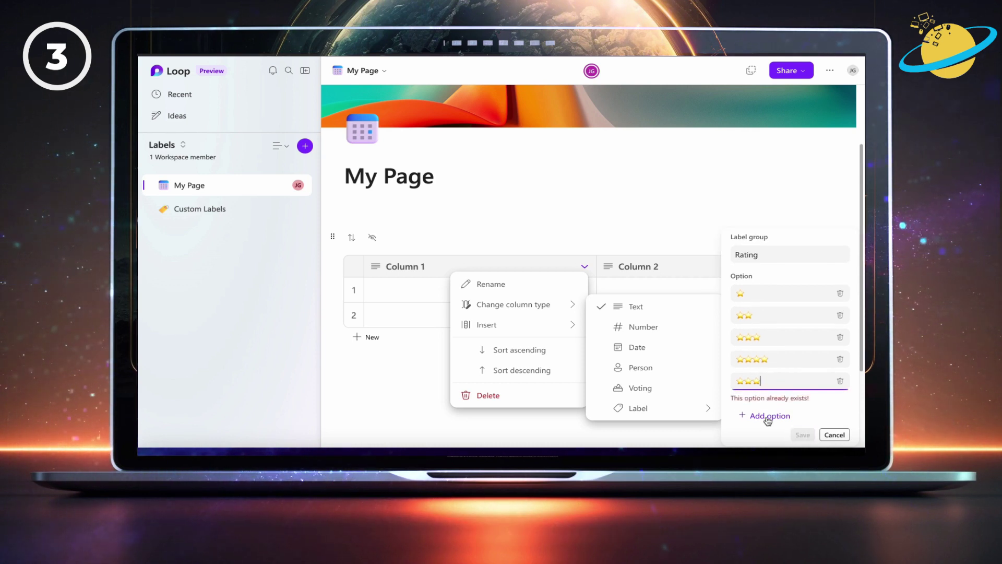
pyautogui.hotkey('ctrl', 'v')
pyautogui.hotkey('ctrl', 'v')
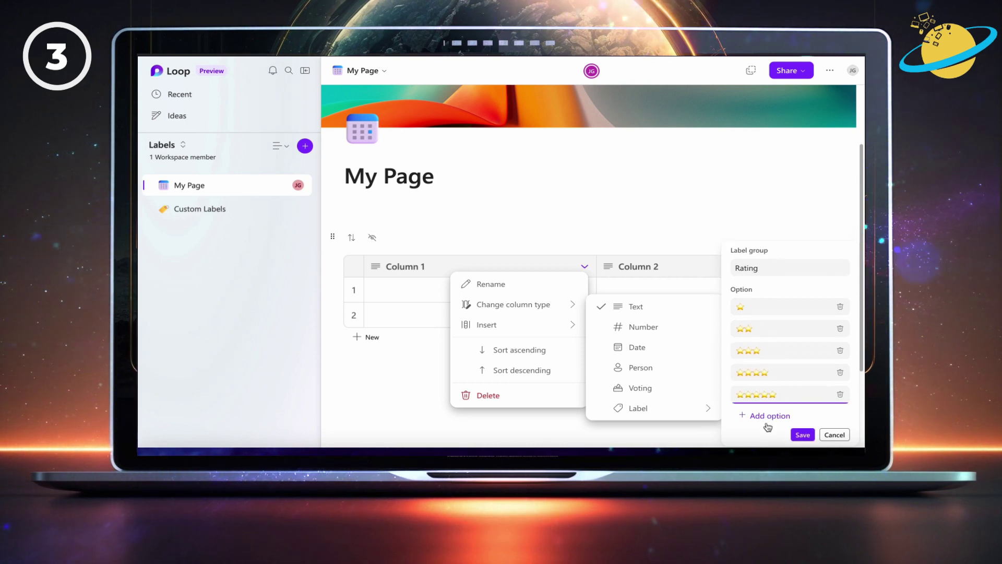
pyautogui.click(802, 434)
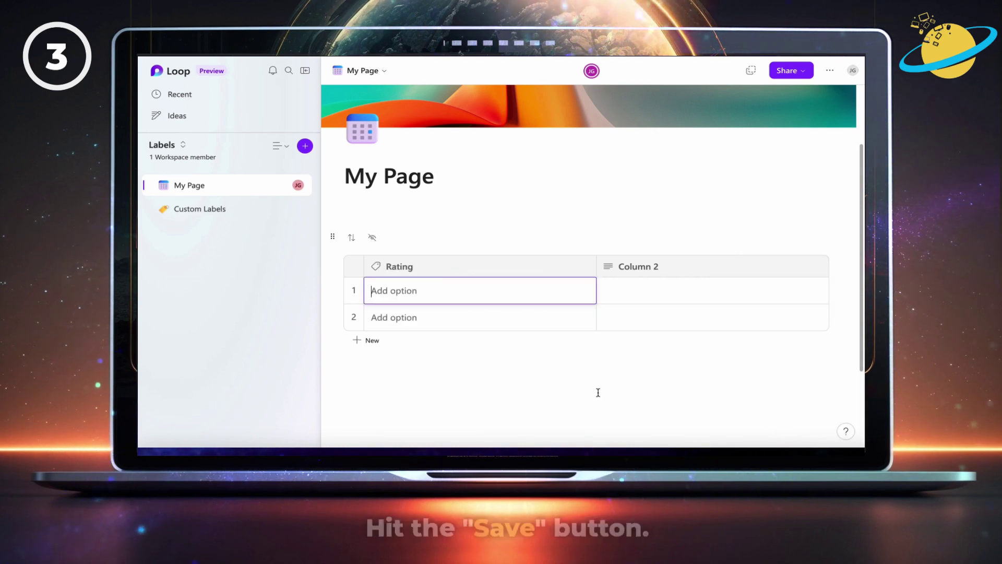
# - Colour all five star-rating options yellow
pyautogui.click(549, 291)
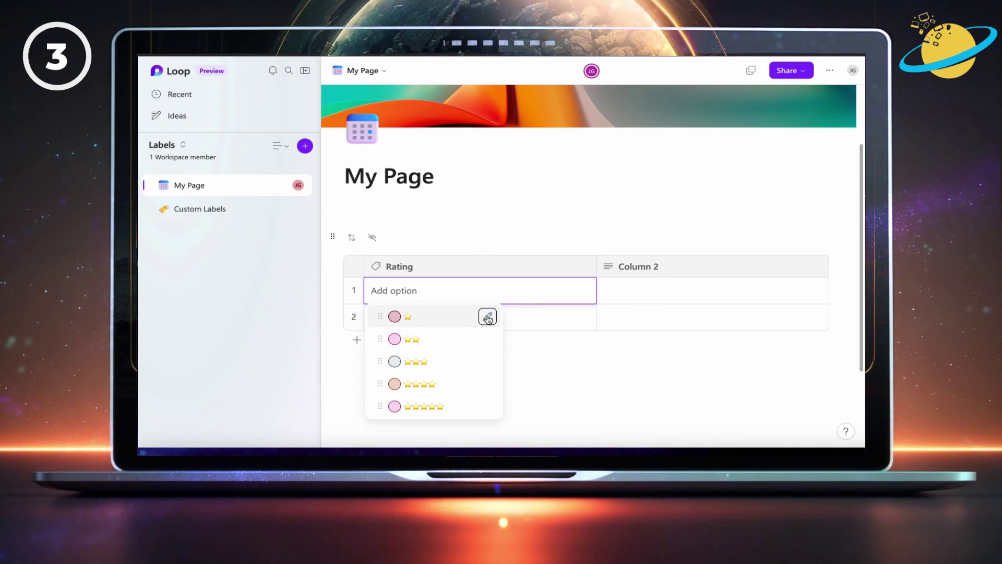
pyautogui.click(488, 317)
pyautogui.click(540, 347)
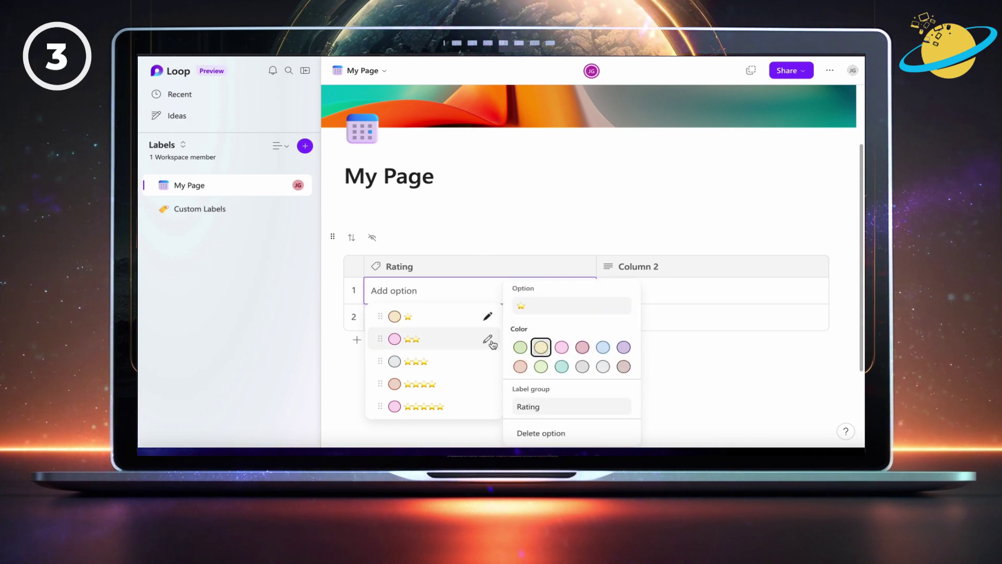
pyautogui.click(488, 339)
pyautogui.click(541, 347)
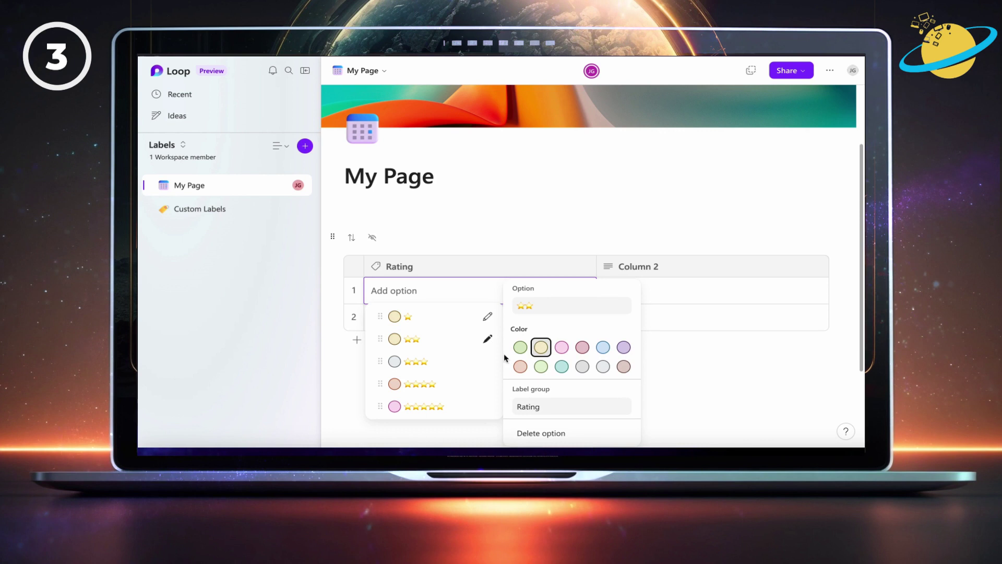
pyautogui.click(488, 361)
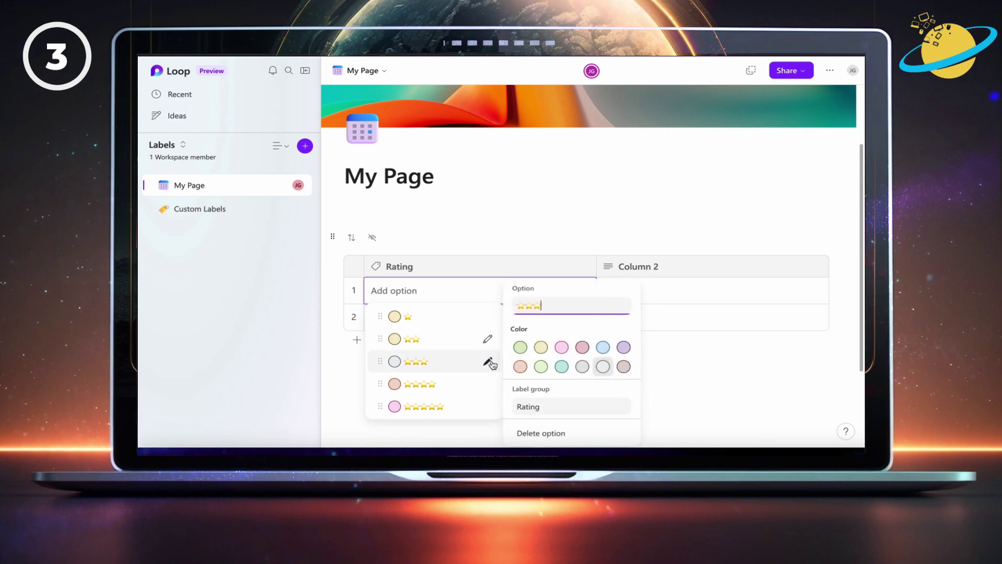
pyautogui.click(541, 347)
pyautogui.click(488, 384)
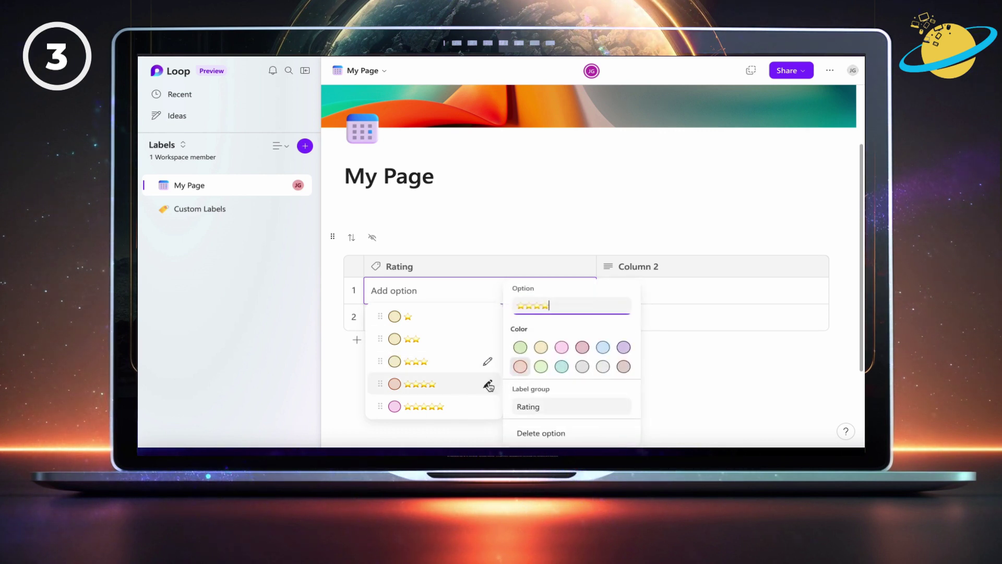
pyautogui.click(541, 347)
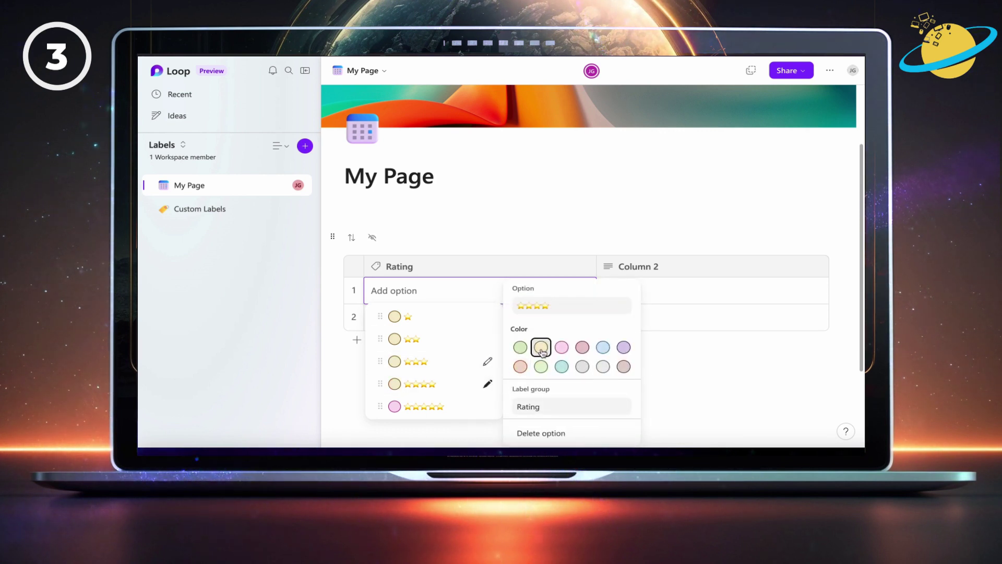
pyautogui.click(488, 407)
pyautogui.click(544, 348)
# - Rate row 1 with three stars and row 2 with five stars
pyautogui.click(453, 362)
pyautogui.click(454, 318)
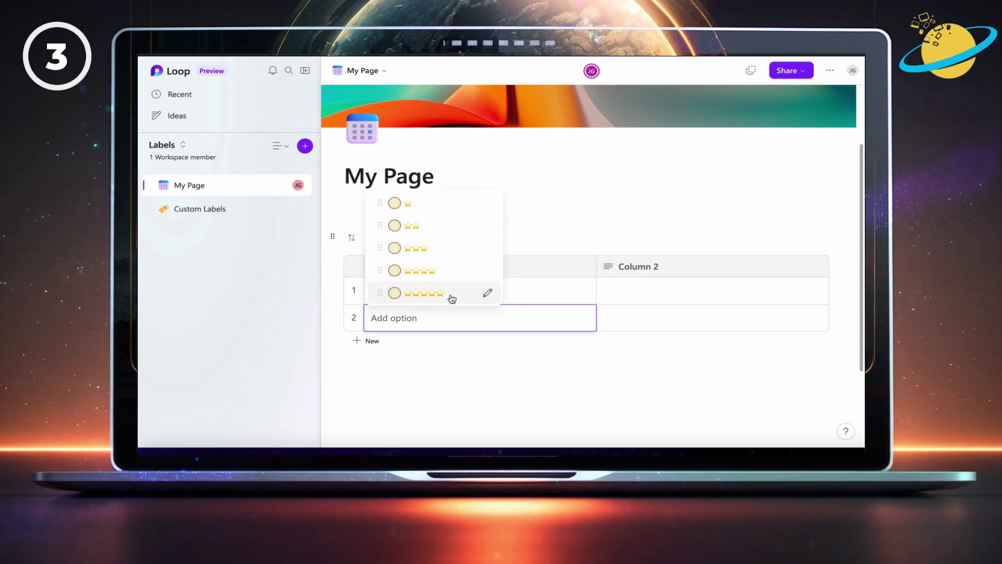
pyautogui.click(452, 296)
pyautogui.click(453, 363)
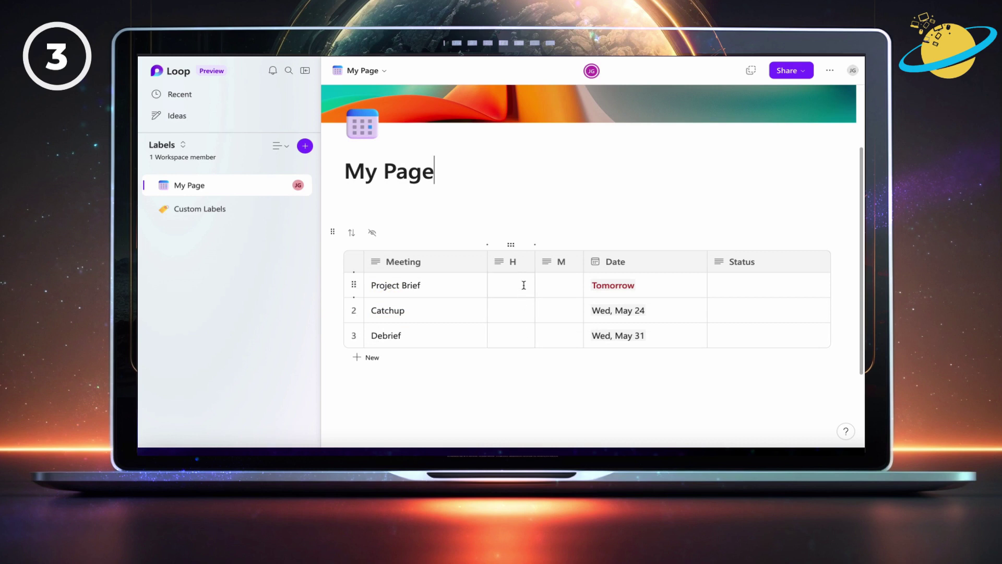
# - Change the H column to a label column with a new group named H
pyautogui.click(524, 264)
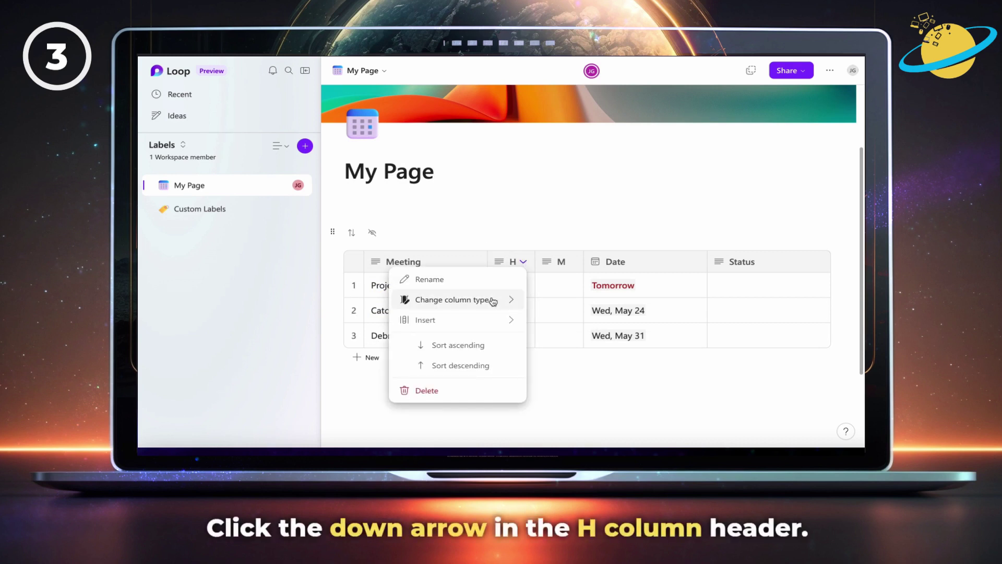
pyautogui.moveTo(486, 300)
pyautogui.moveTo(600, 402)
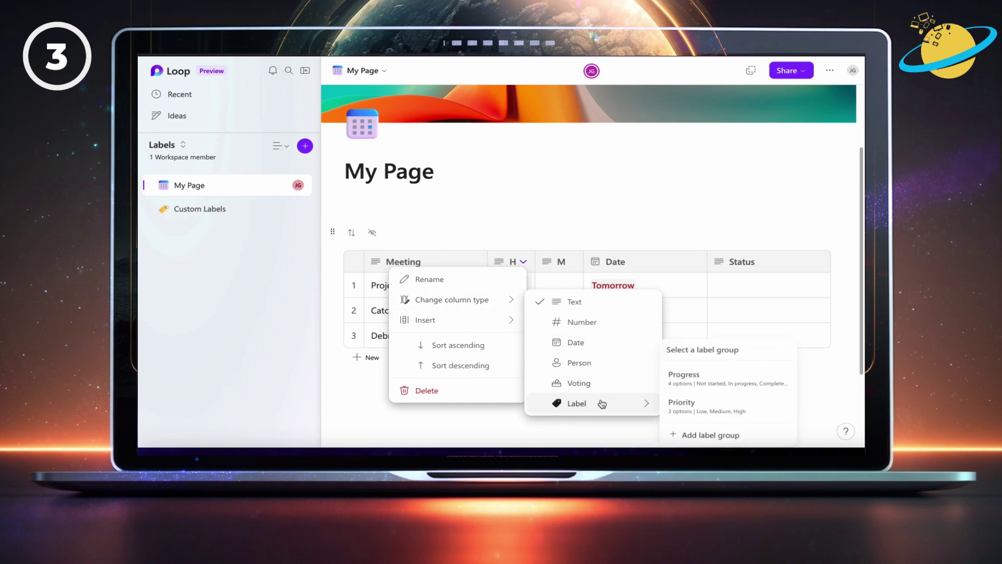
pyautogui.click(730, 437)
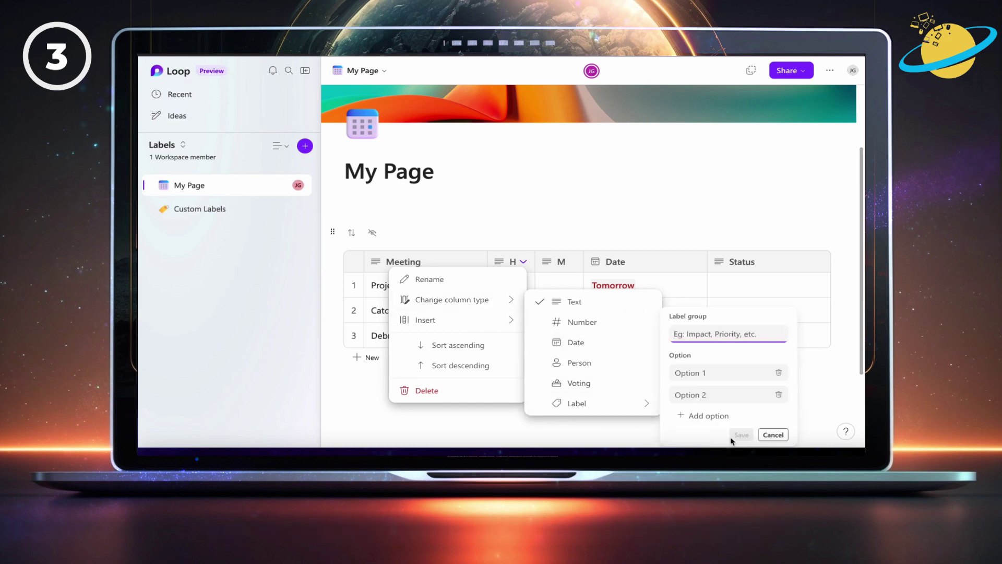
pyautogui.write('H')
# - Fill the H group with hour options 09 through 17 and save it
pyautogui.click(727, 373)
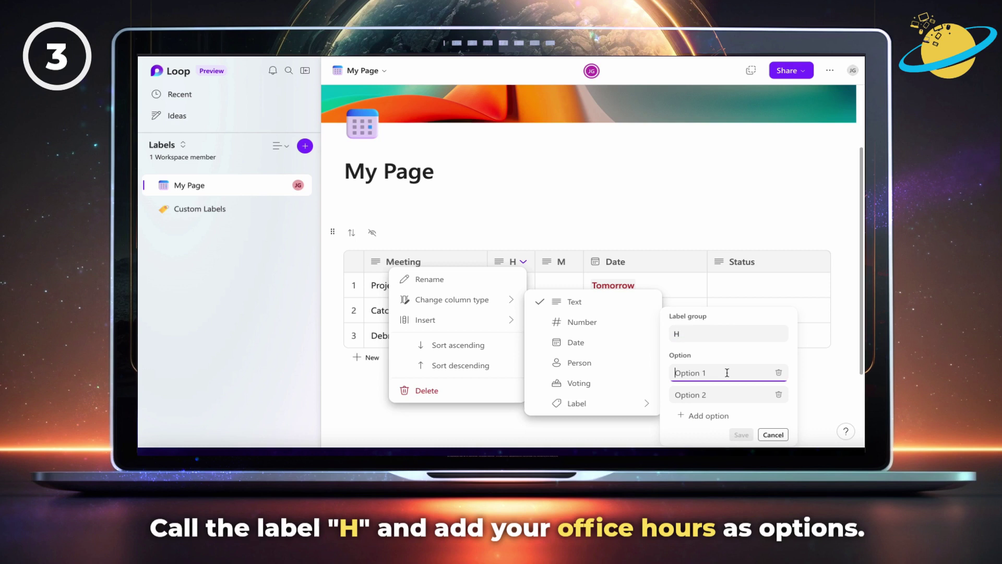
pyautogui.click(729, 391)
pyautogui.write('10')
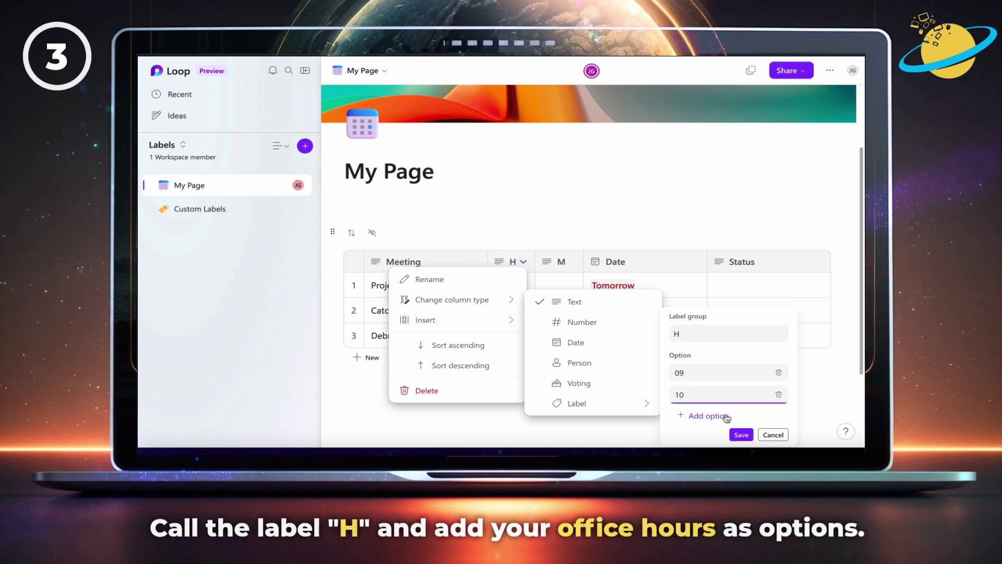
pyautogui.click(723, 416)
pyautogui.write('11')
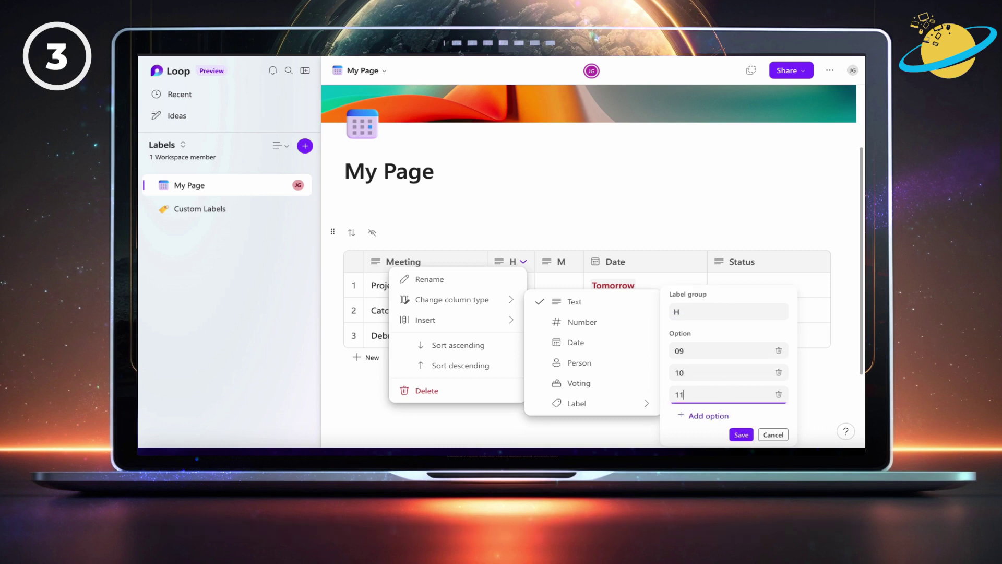
pyautogui.click(723, 416)
pyautogui.write('12')
pyautogui.click(723, 416)
pyautogui.write('13')
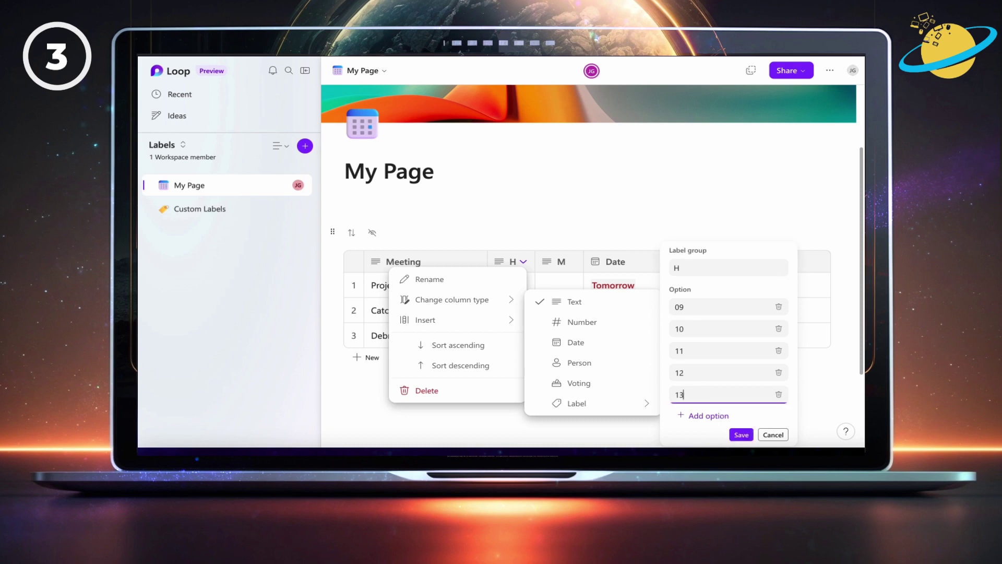
pyautogui.click(723, 416)
pyautogui.write('14')
pyautogui.click(723, 416)
pyautogui.write('15')
pyautogui.click(723, 417)
pyautogui.write('16')
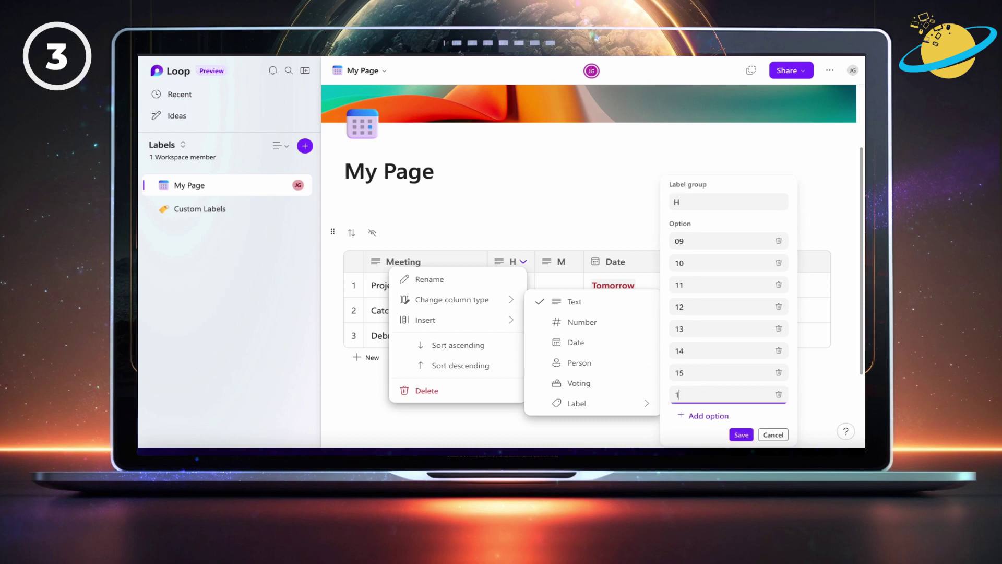
pyautogui.click(723, 416)
pyautogui.write('17')
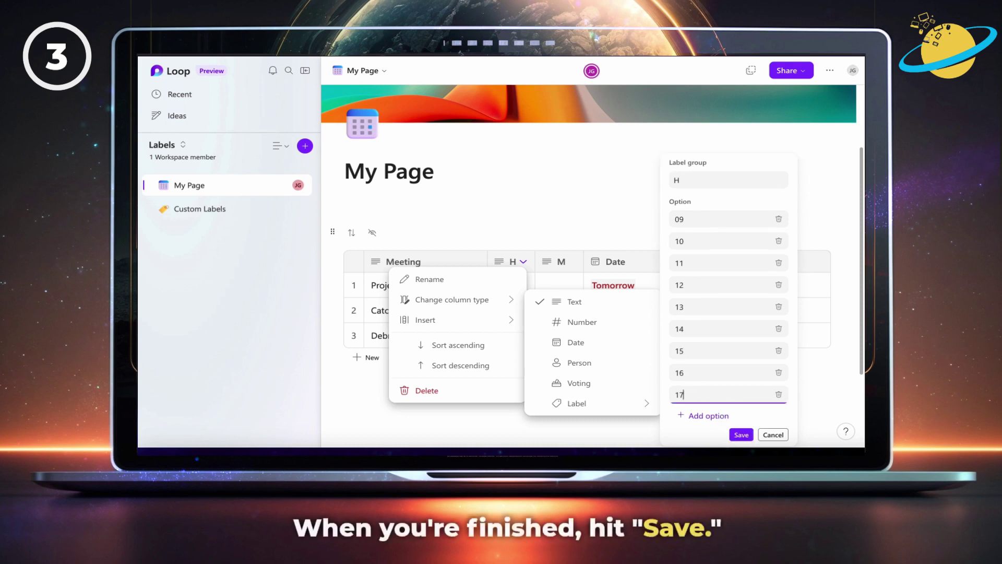
pyautogui.click(742, 435)
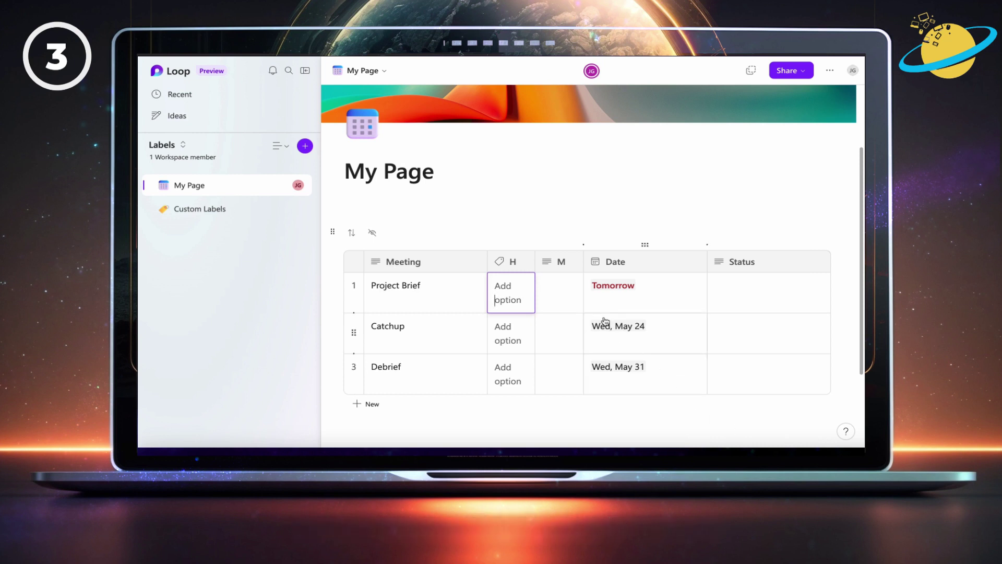
# - Make M a label column with a new M group offering 15, 30 and 45
pyautogui.click(573, 262)
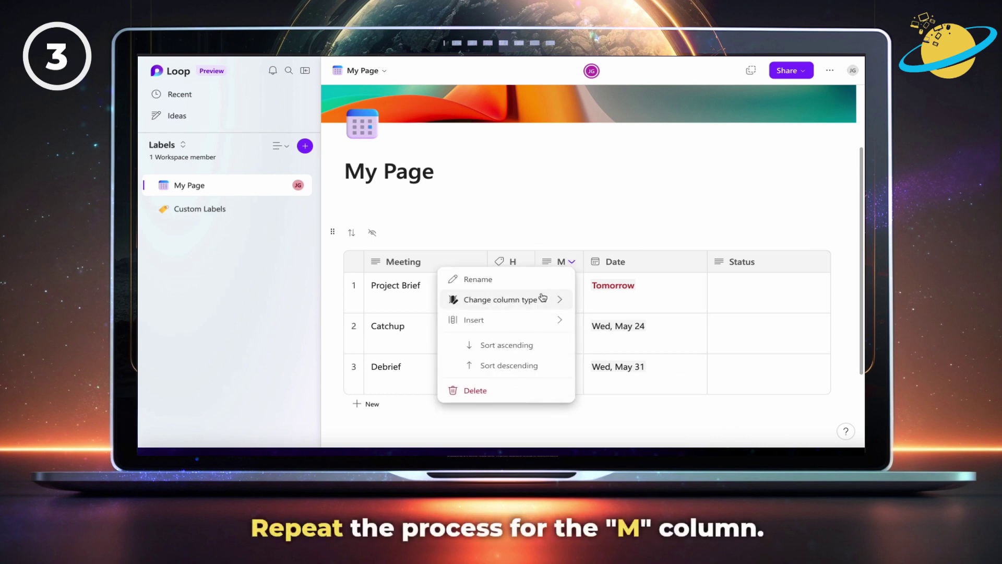
pyautogui.moveTo(541, 298)
pyautogui.moveTo(664, 405)
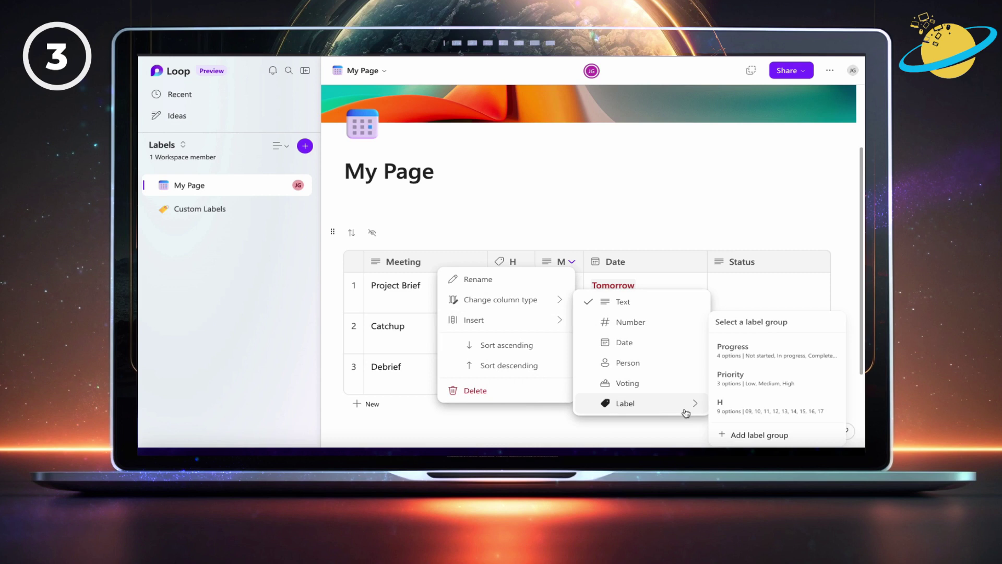
pyautogui.click(757, 435)
pyautogui.write('M')
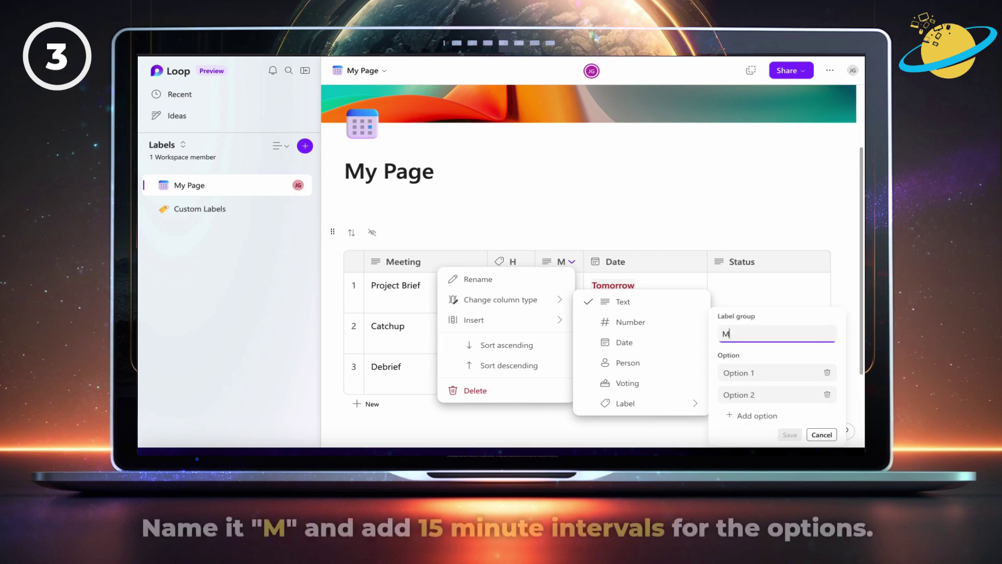
pyautogui.click(754, 374)
pyautogui.write('15')
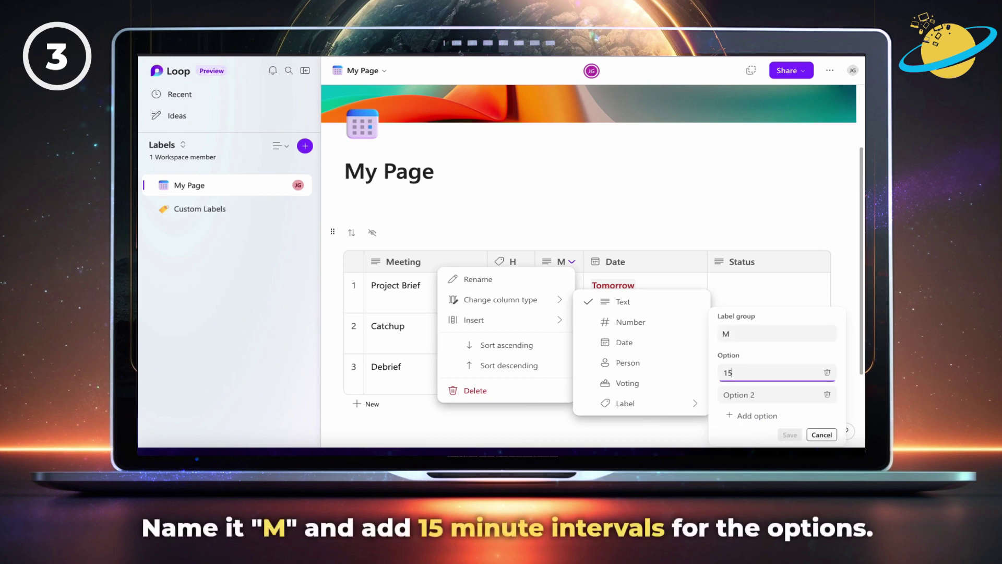
pyautogui.click(755, 394)
pyautogui.write('30')
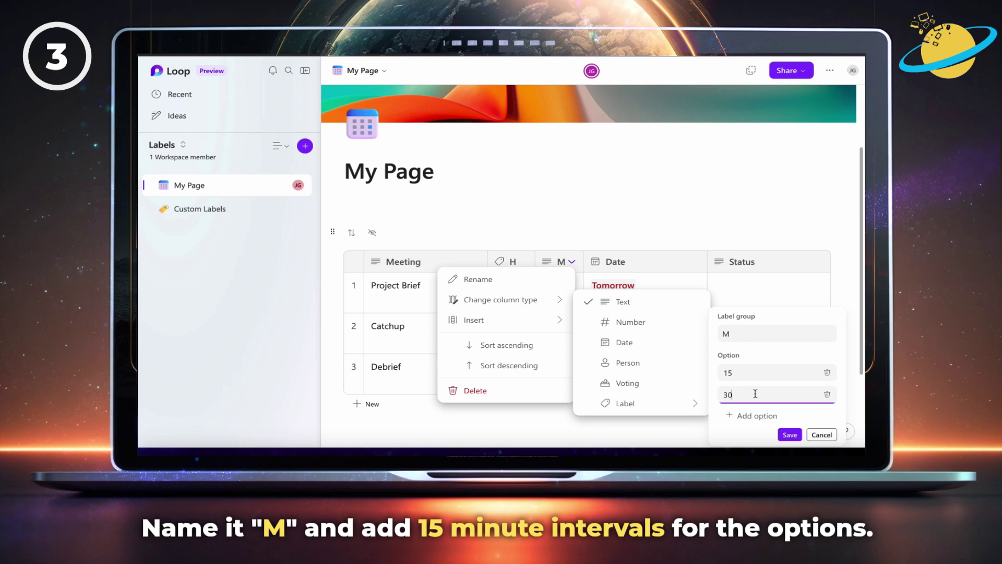
pyautogui.click(756, 416)
pyautogui.write('45')
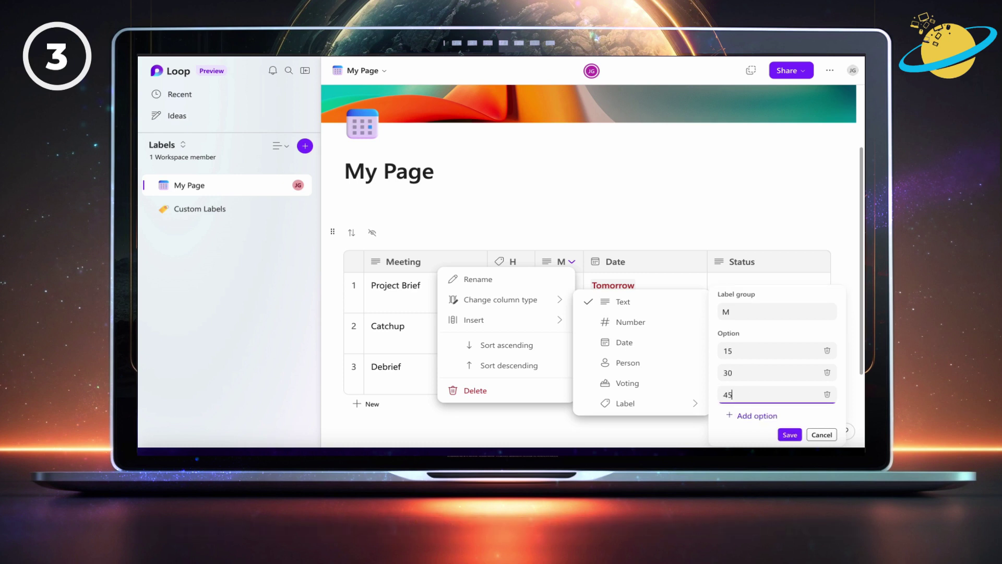
pyautogui.click(788, 435)
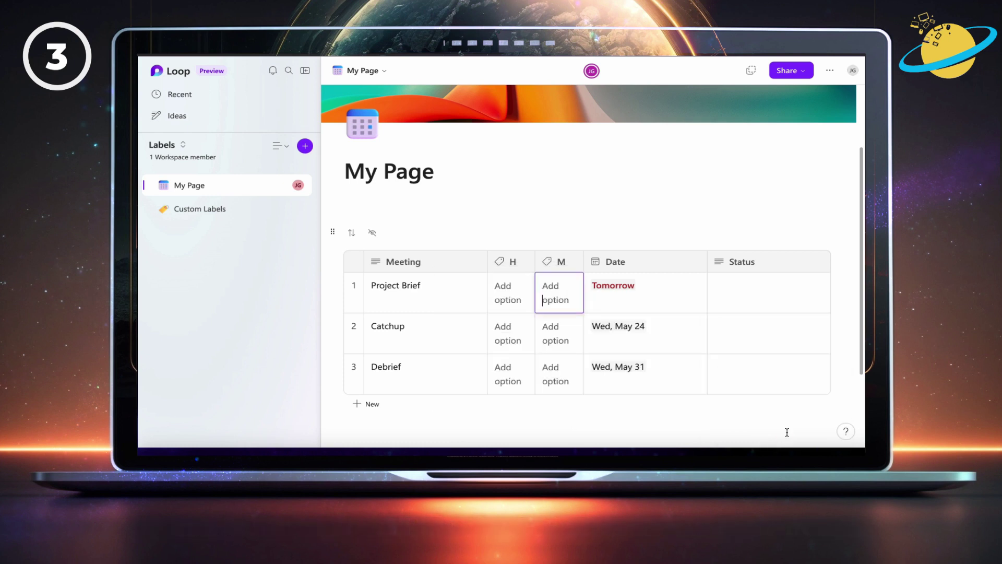
# - Change the Status column to a label column and begin a new label group
pyautogui.click(794, 430)
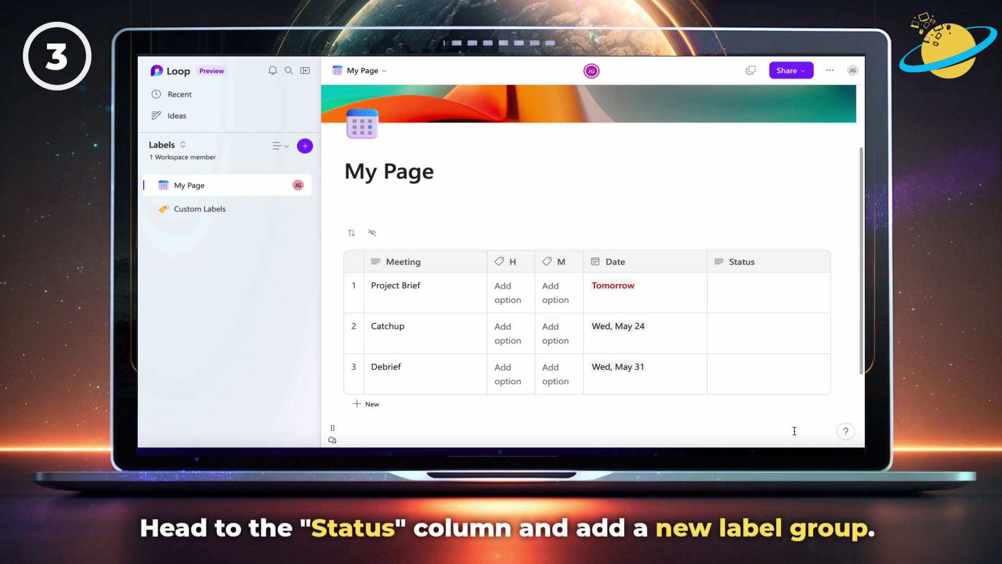
pyautogui.click(819, 261)
pyautogui.moveTo(794, 299)
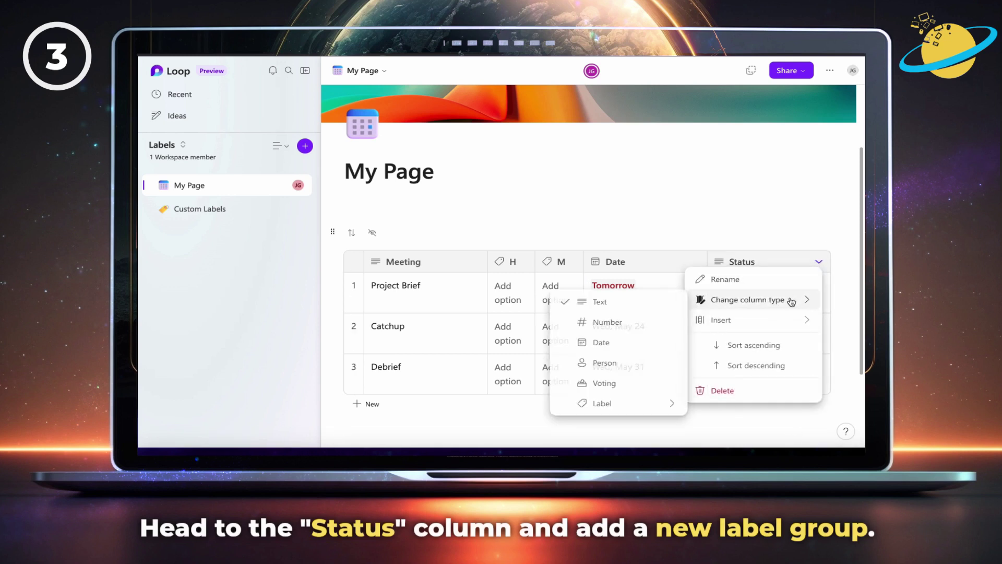
pyautogui.moveTo(657, 402)
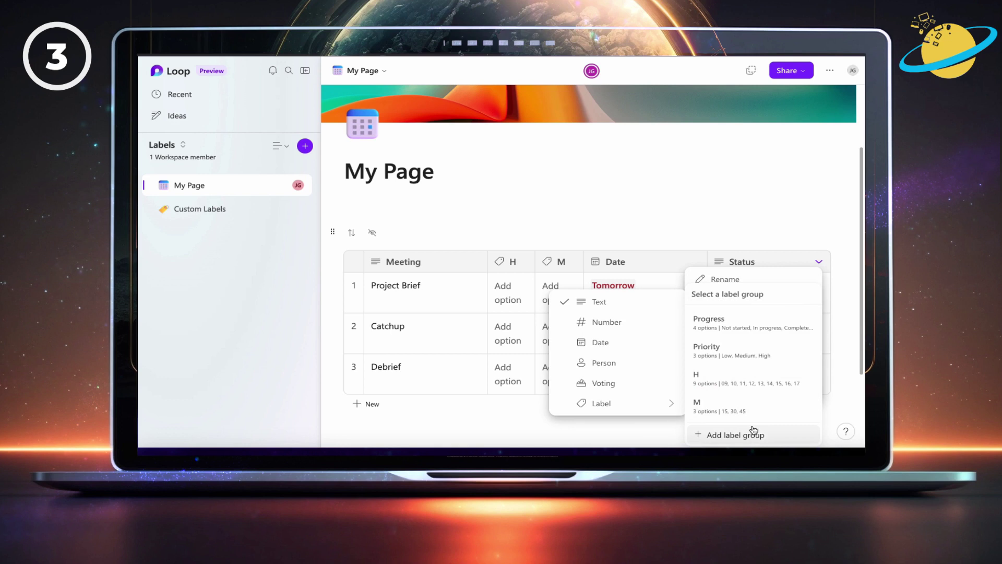
pyautogui.click(768, 435)
# - Name the group Status with options Scheduled, Canceled and Ended
pyautogui.write('Status')
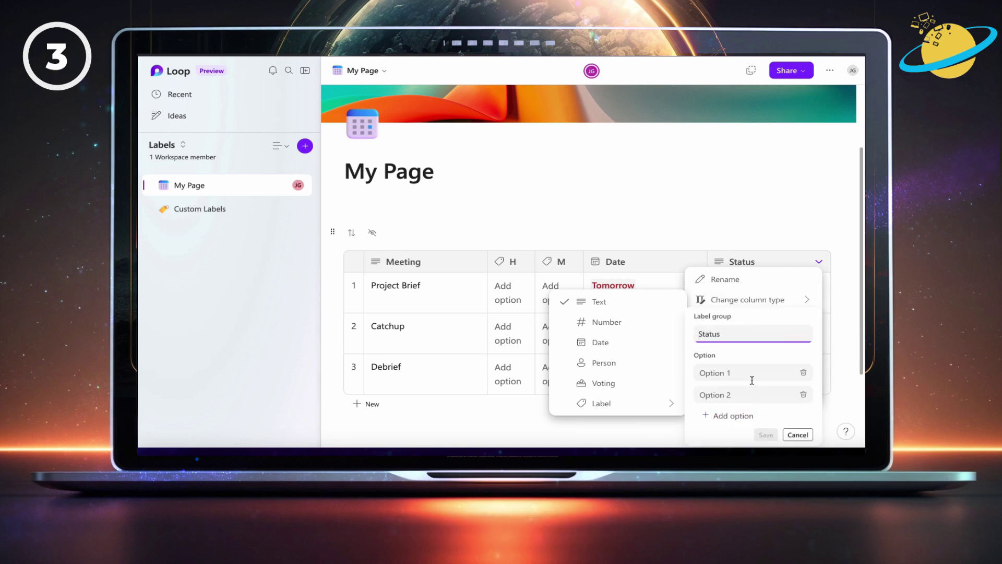
pyautogui.click(750, 374)
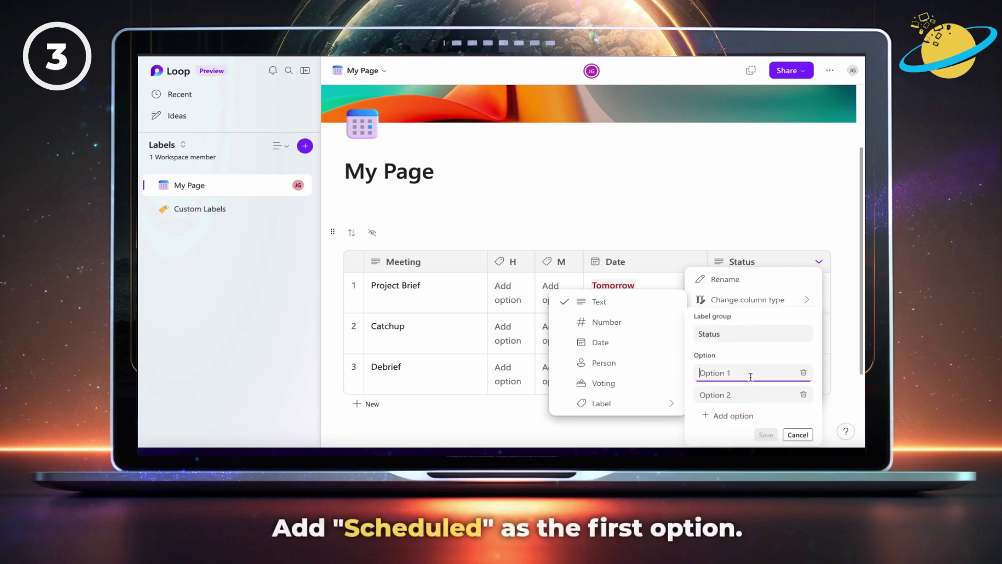
pyautogui.write('Scheduled')
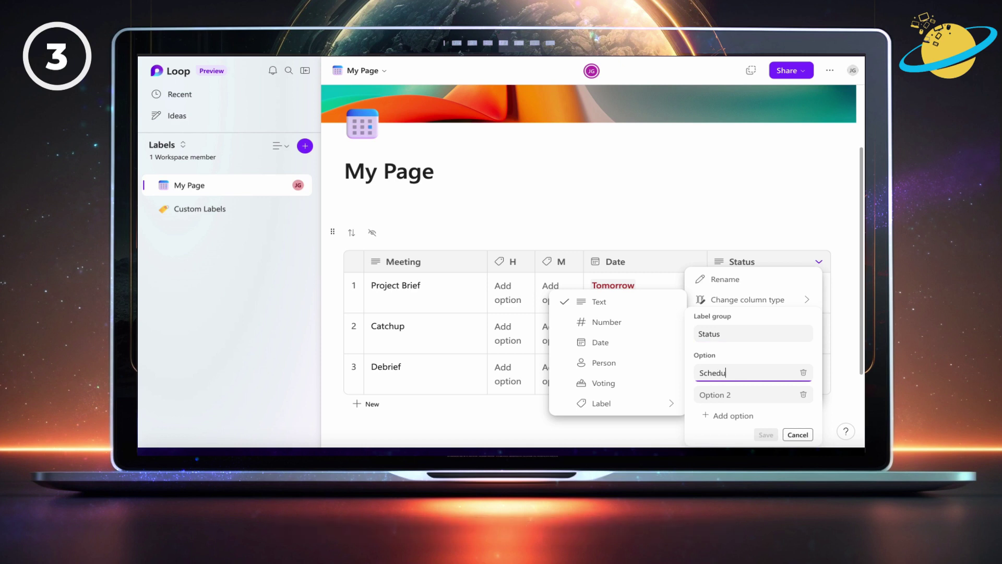
pyautogui.click(750, 394)
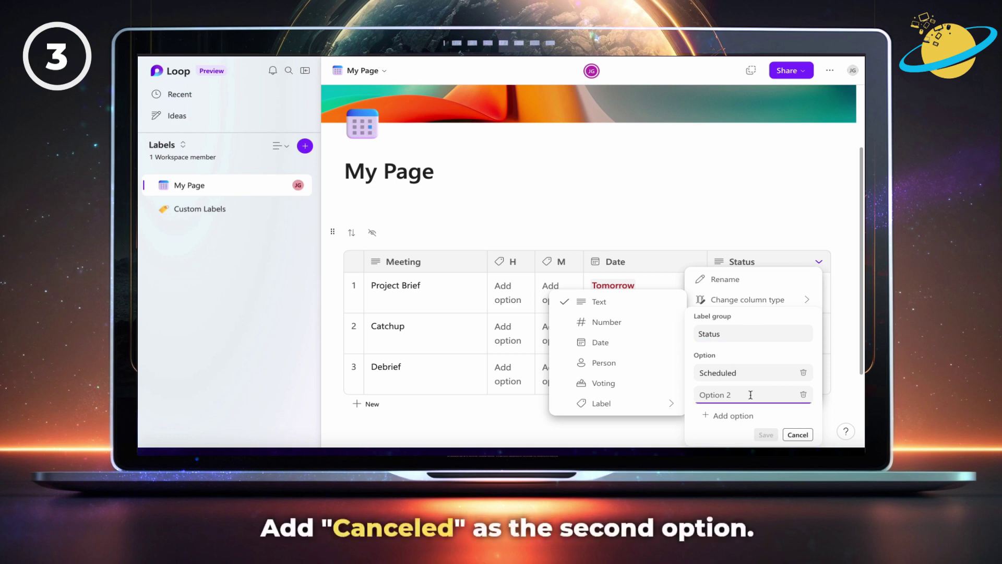
pyautogui.write('Canceled')
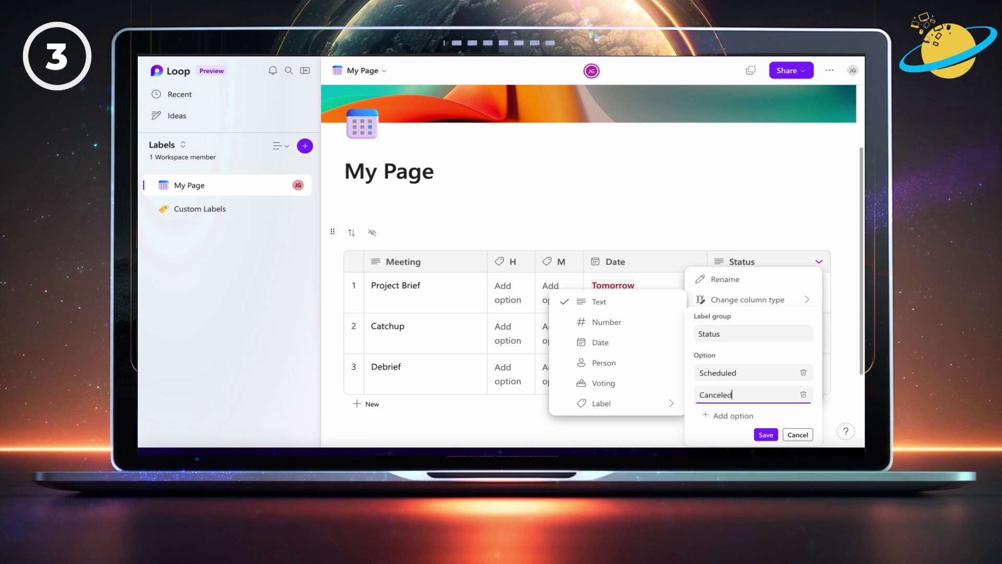
pyautogui.click(737, 415)
pyautogui.write('E')
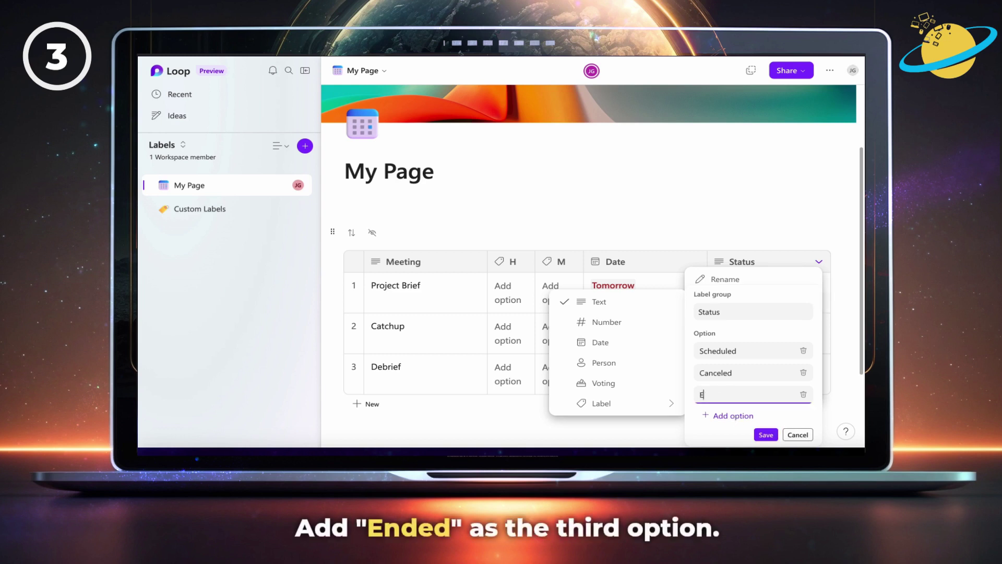
pyautogui.write('nded')
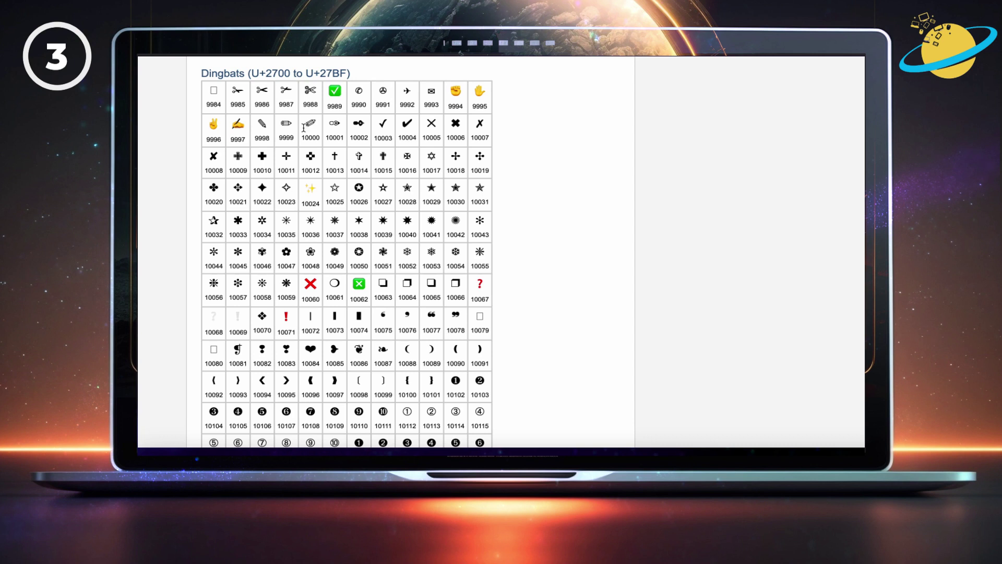
# - Prefix Scheduled, Canceled and Ended with ✎, ✕ and ✓, then save the Status group
pyautogui.doubleClick(262, 124)
pyautogui.hotkey('ctrl', 'c')
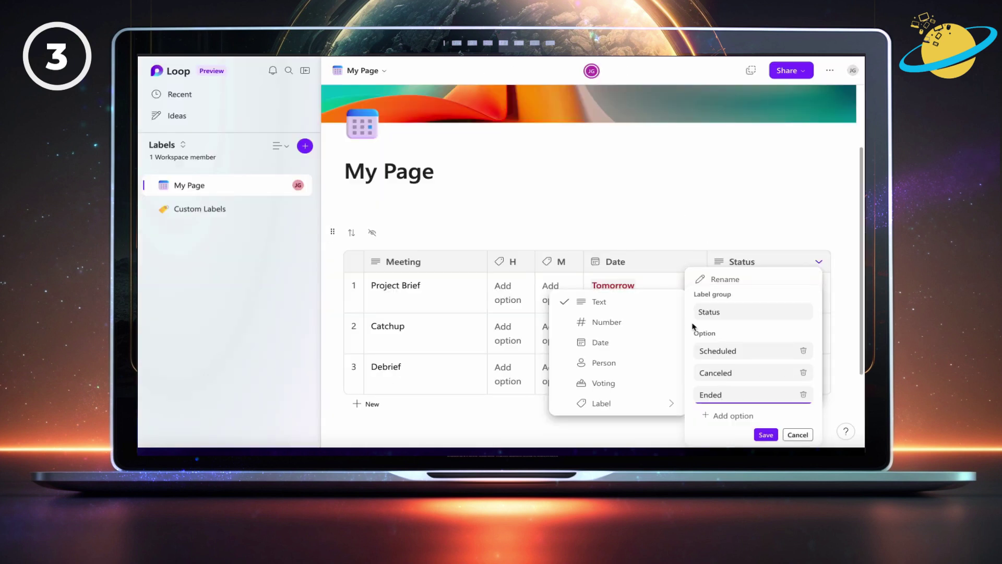
pyautogui.click(701, 350)
pyautogui.hotkey('ctrl', 'v')
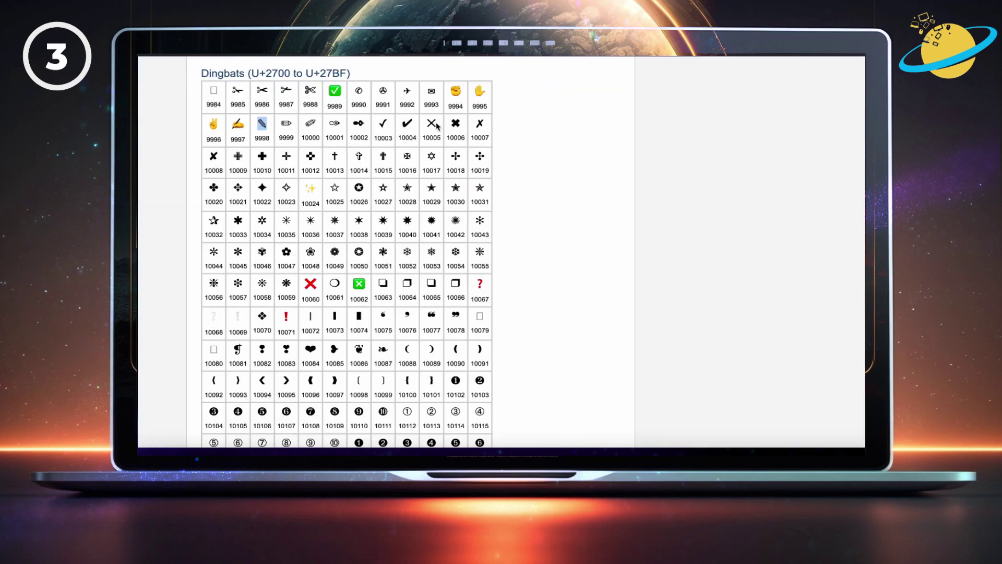
pyautogui.doubleClick(433, 124)
pyautogui.hotkey('ctrl', 'c')
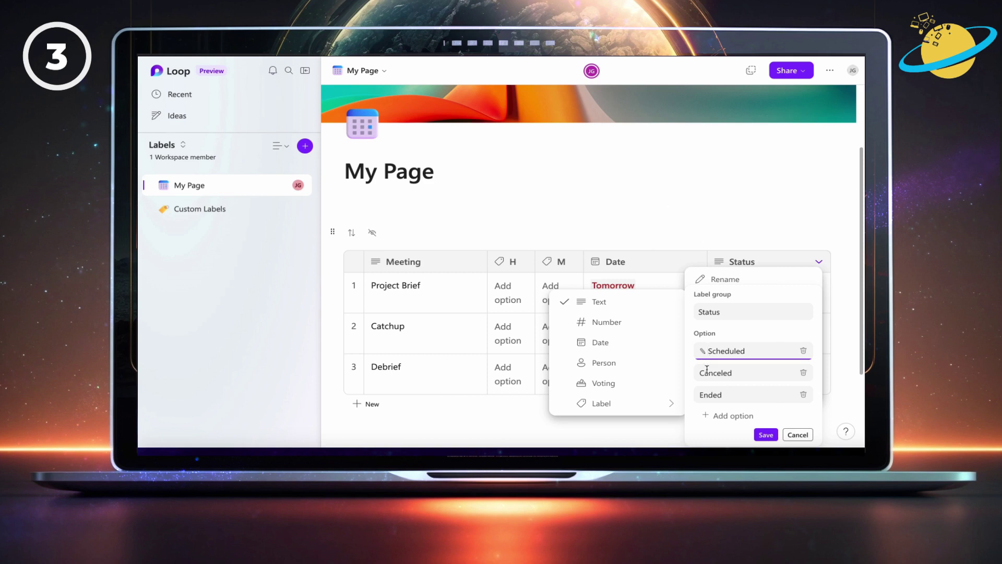
pyautogui.click(707, 369)
pyautogui.hotkey('ctrl', 'v')
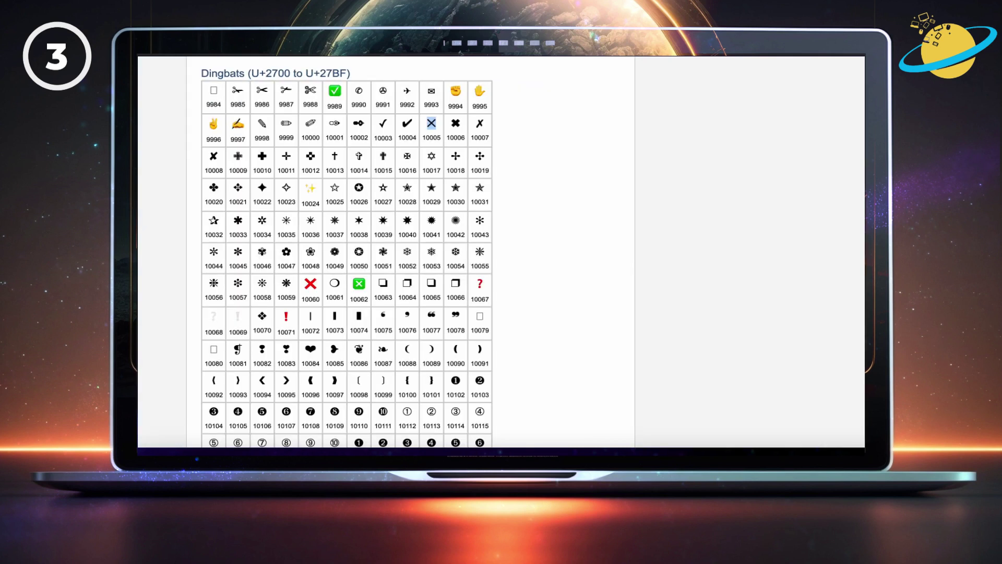
pyautogui.click(387, 124)
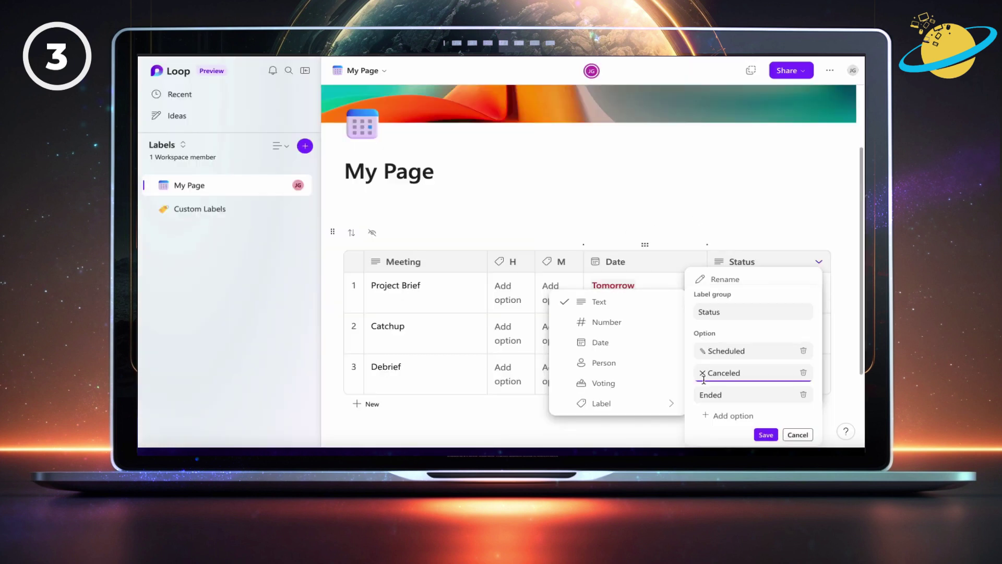
pyautogui.click(700, 395)
pyautogui.write('✓')
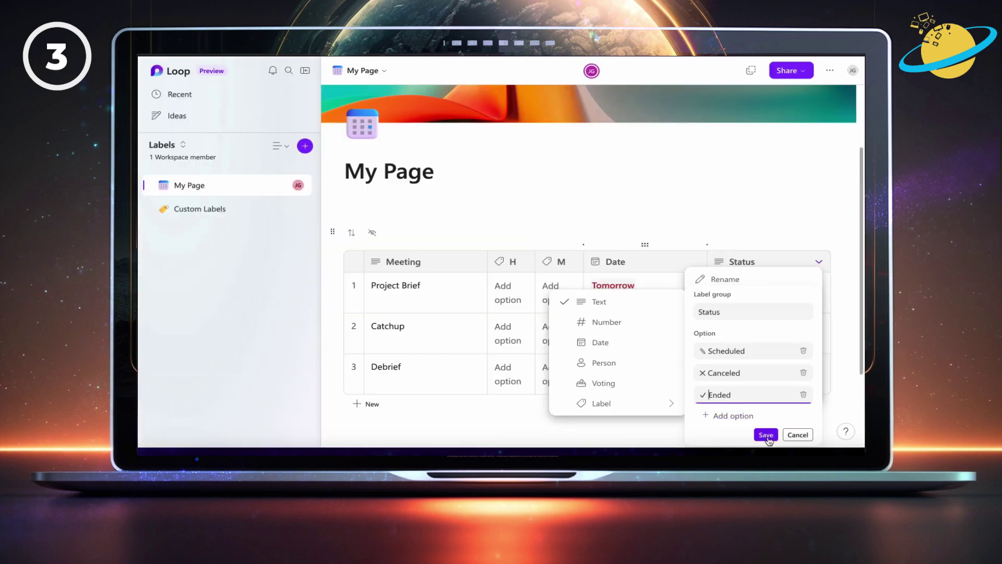
pyautogui.click(765, 435)
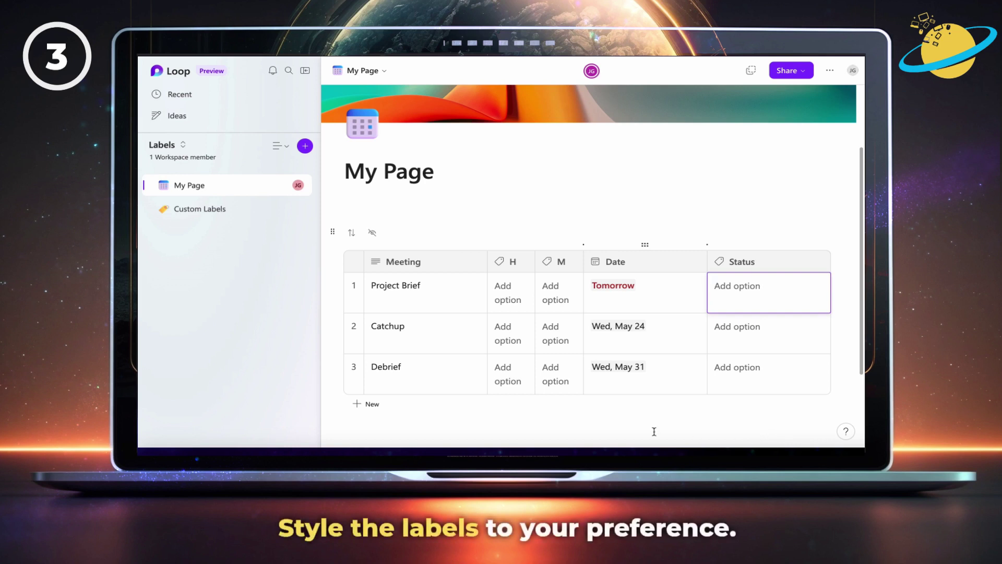
# - Recolour hour labels 09, 10 and 11 in grey shades
pyautogui.click(525, 295)
pyautogui.click(610, 115)
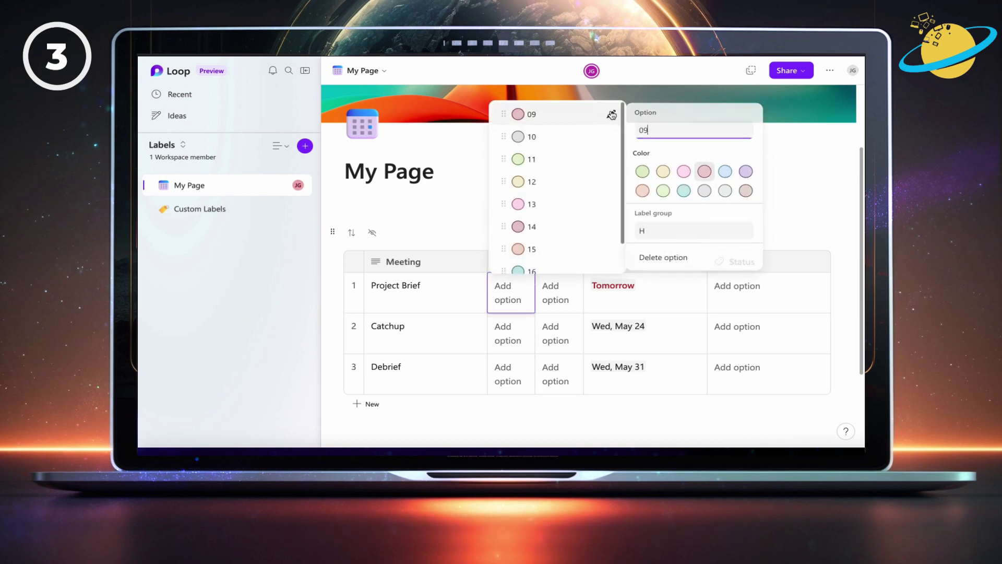
pyautogui.click(726, 191)
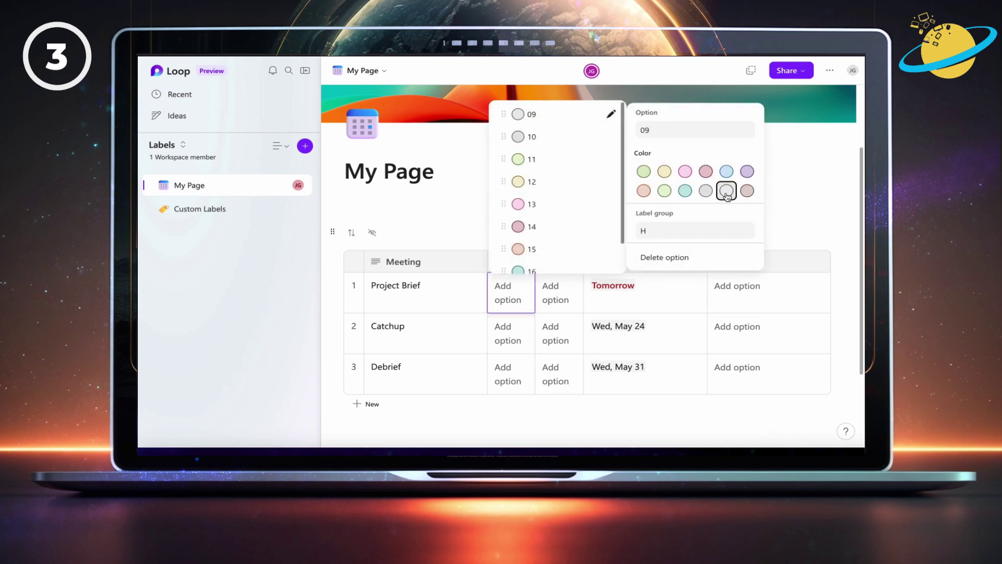
pyautogui.click(611, 136)
pyautogui.click(726, 214)
pyautogui.click(611, 161)
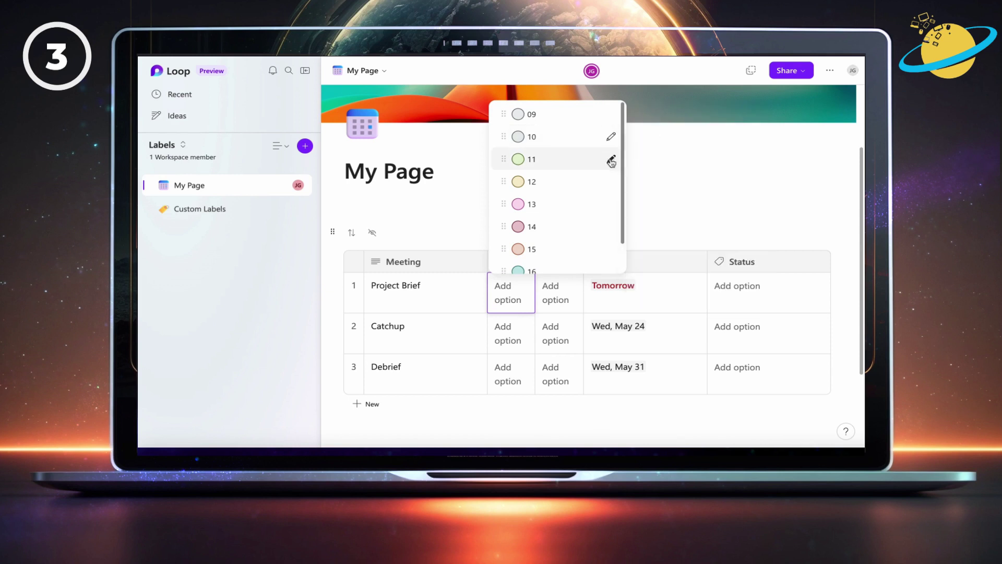
pyautogui.click(726, 236)
pyautogui.click(610, 181)
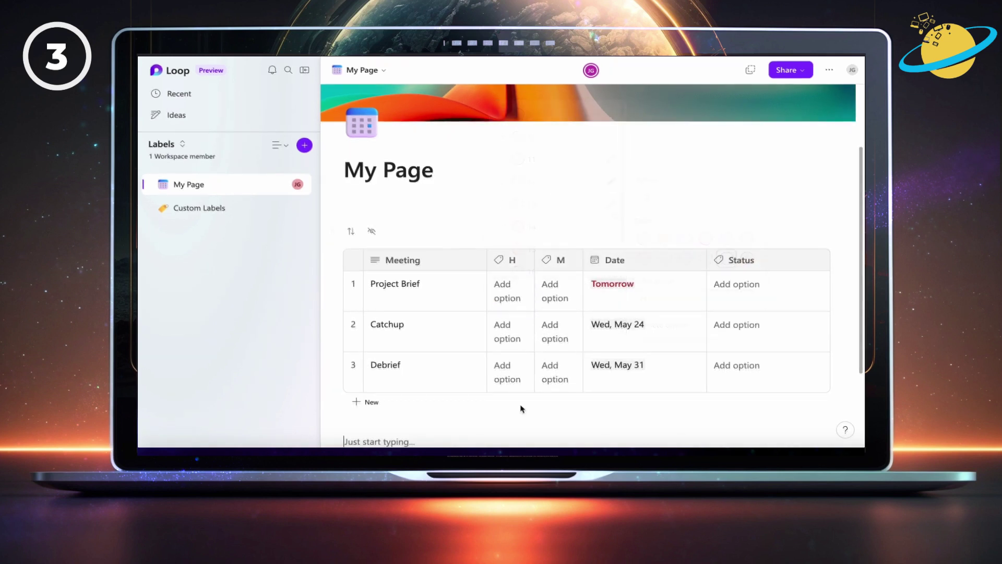
# - Give Project Brief hour 10, minutes 30 and status Scheduled
pyautogui.click(517, 292)
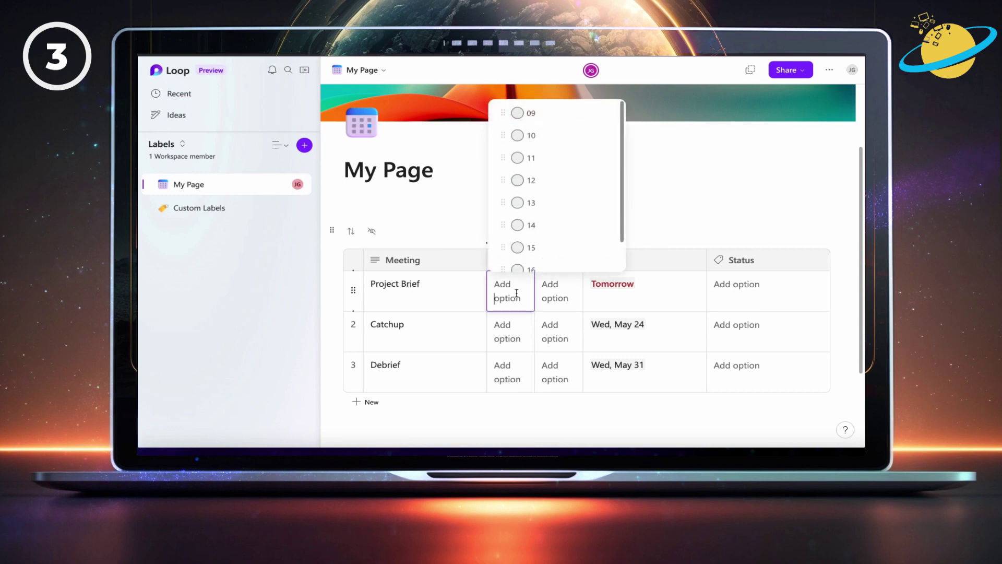
pyautogui.click(532, 139)
pyautogui.click(559, 290)
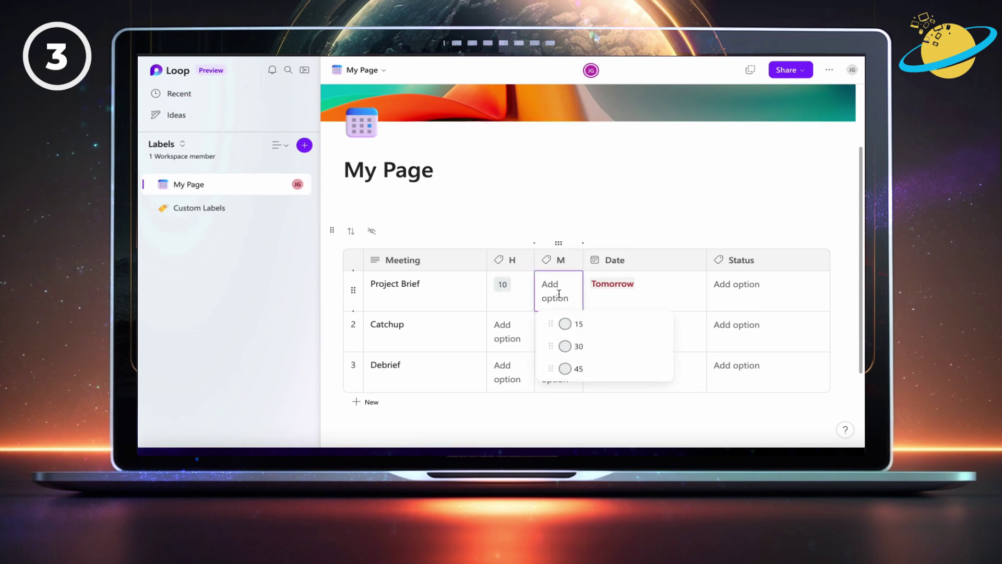
pyautogui.click(598, 353)
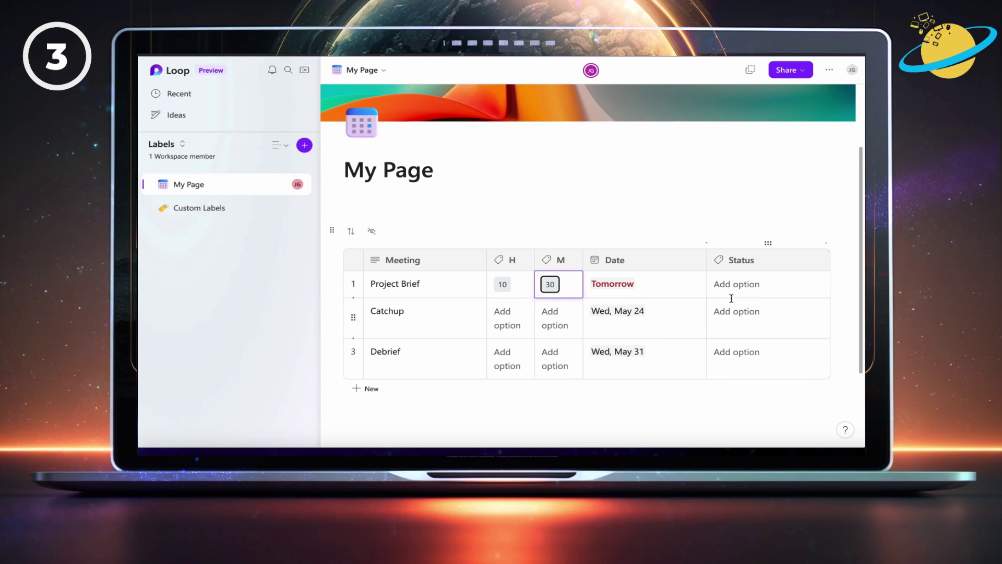
pyautogui.click(761, 287)
pyautogui.click(766, 309)
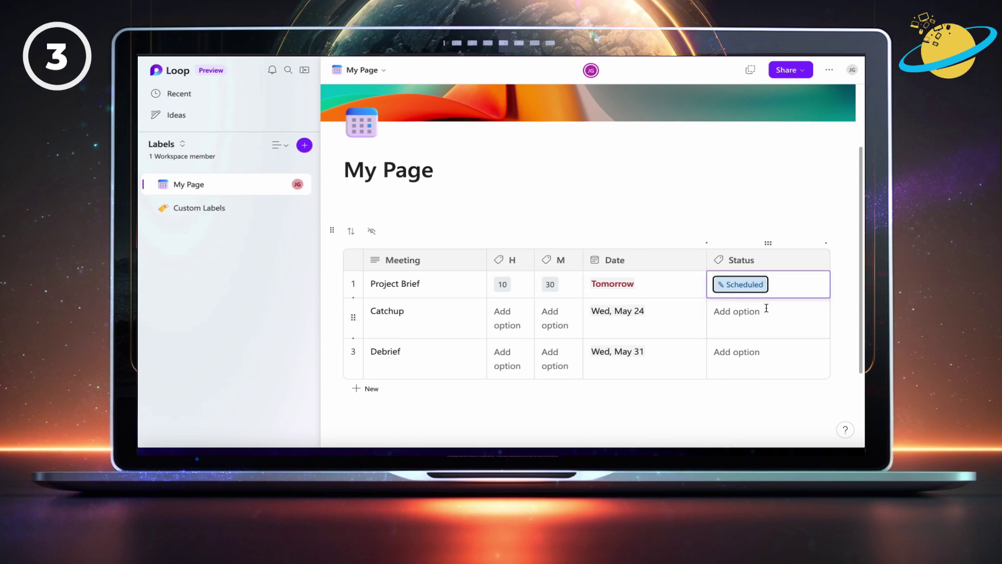
# - Insert an M : 30 label below the table and add a new 00 option to the M group
pyautogui.click(597, 413)
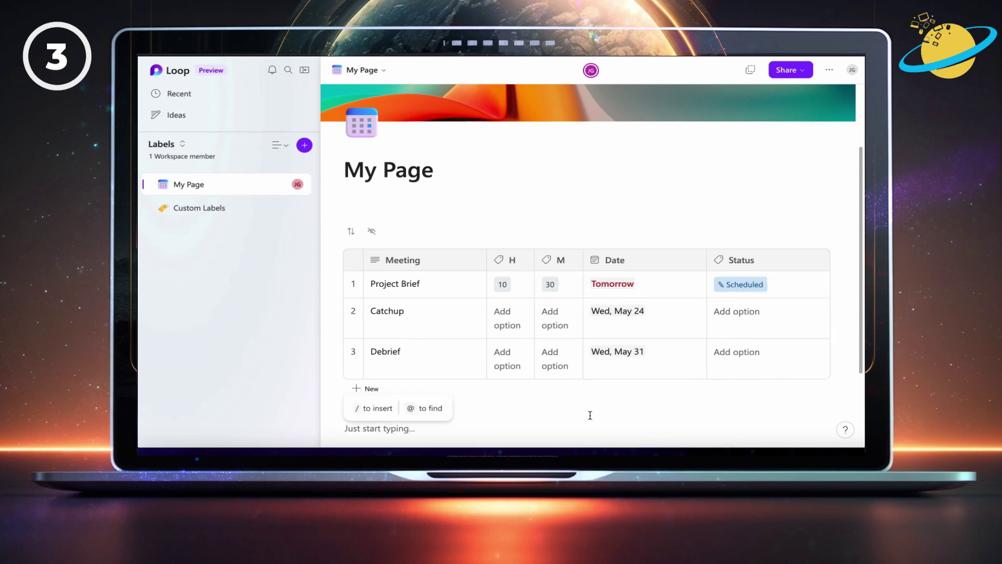
pyautogui.scroll(-2, 591, 415)
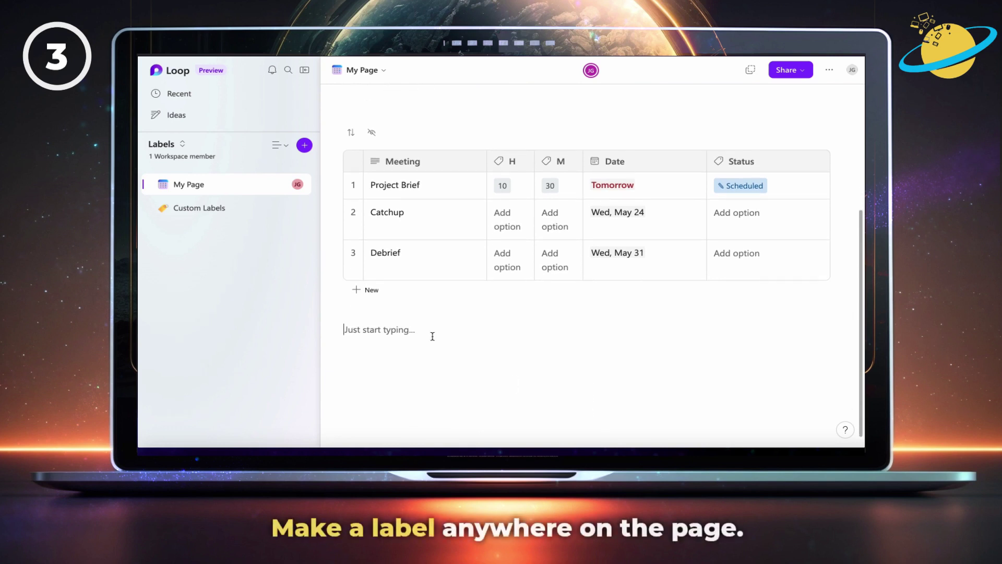
pyautogui.write('/LABE')
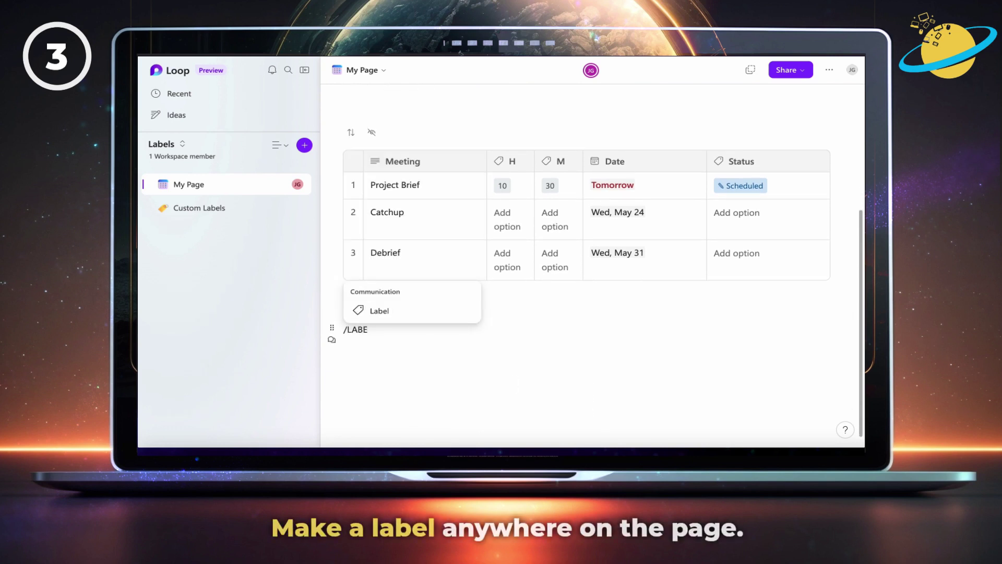
pyautogui.press('Return')
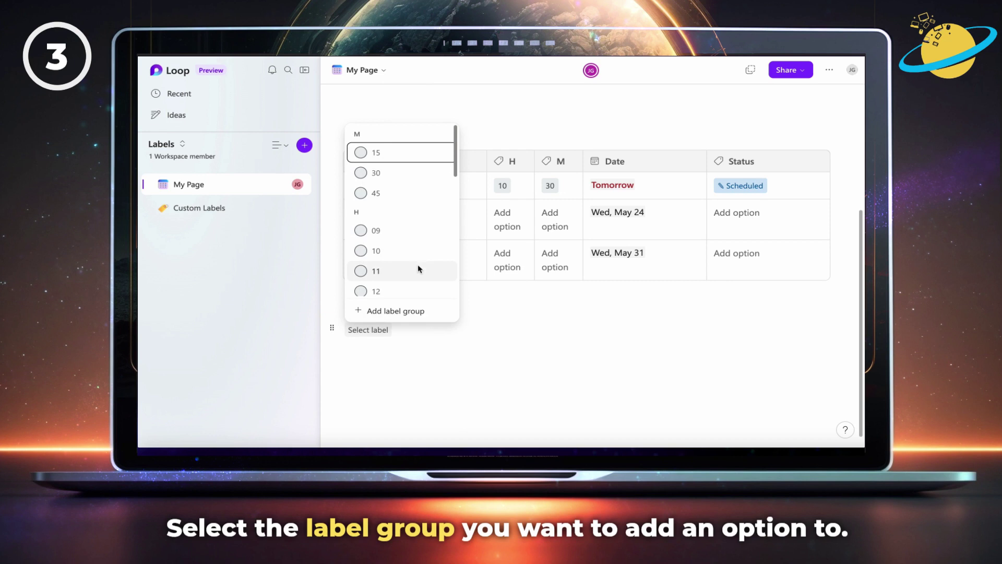
pyautogui.click(416, 172)
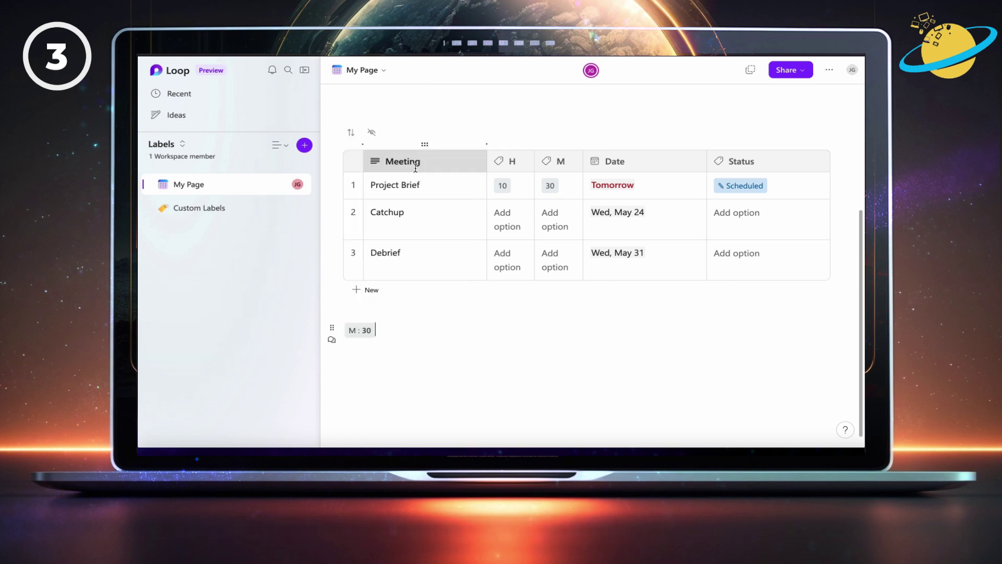
pyautogui.click(367, 331)
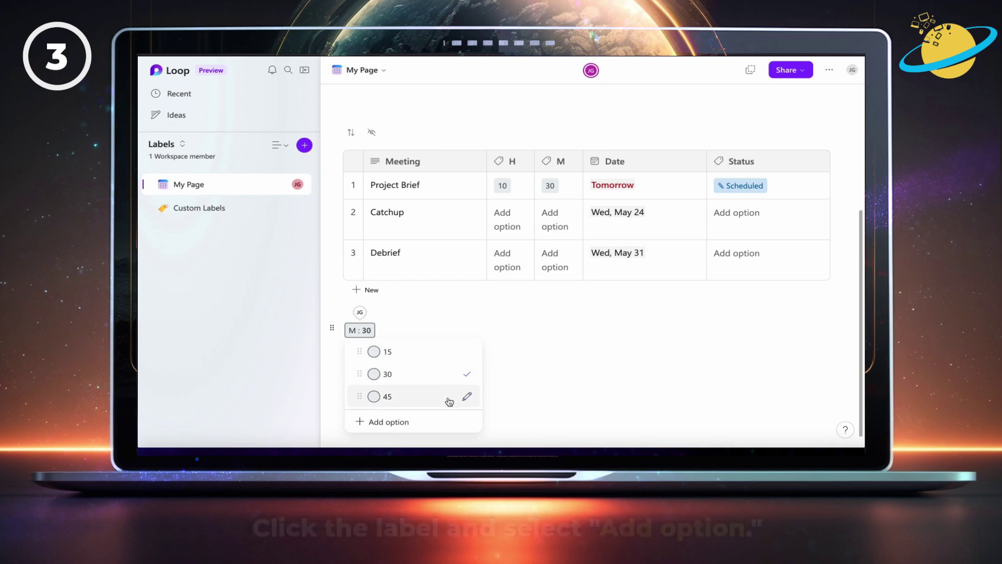
pyautogui.click(451, 426)
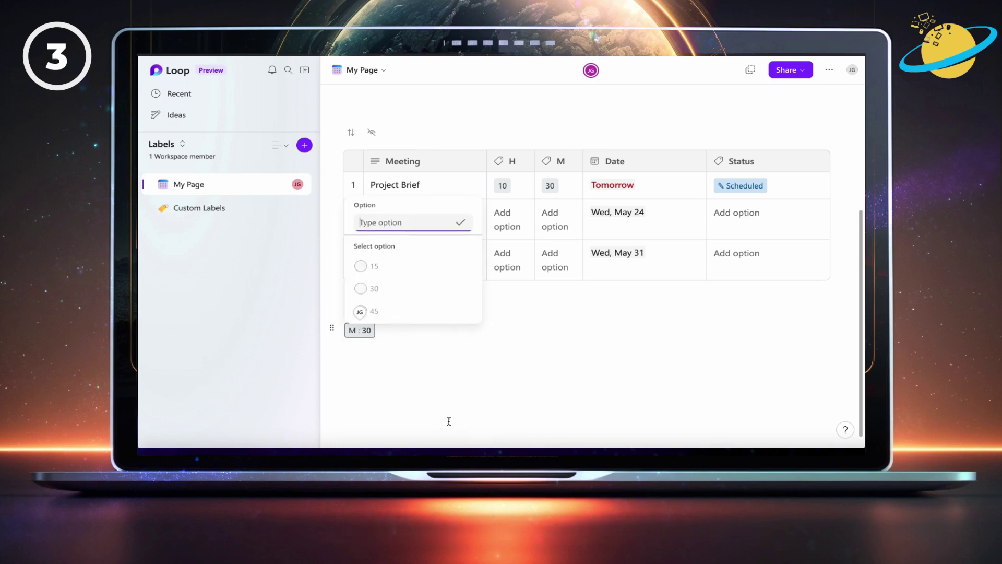
pyautogui.write('00')
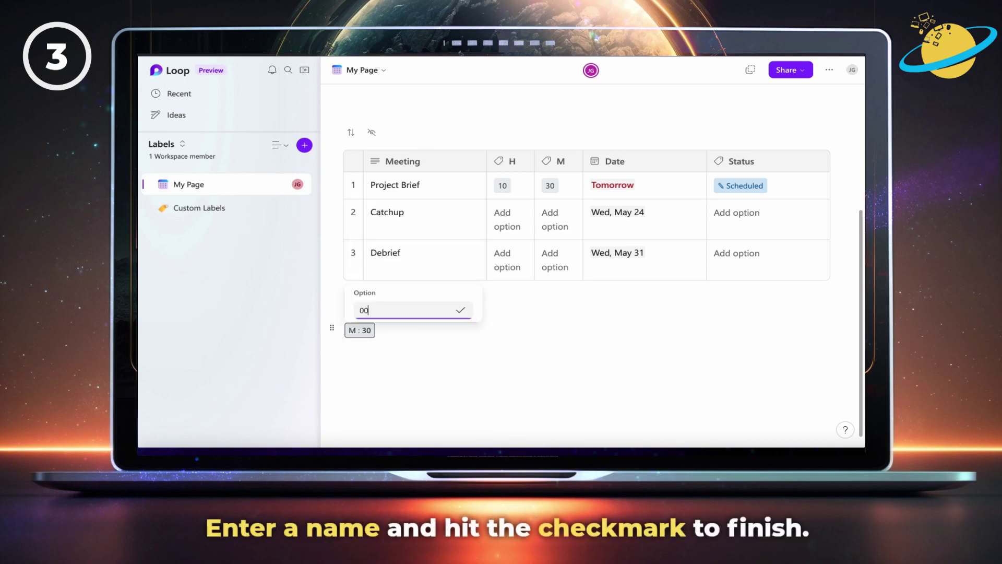
pyautogui.click(461, 313)
# - Colour the 00 option grey and delete the temporary inline label
pyautogui.click(369, 333)
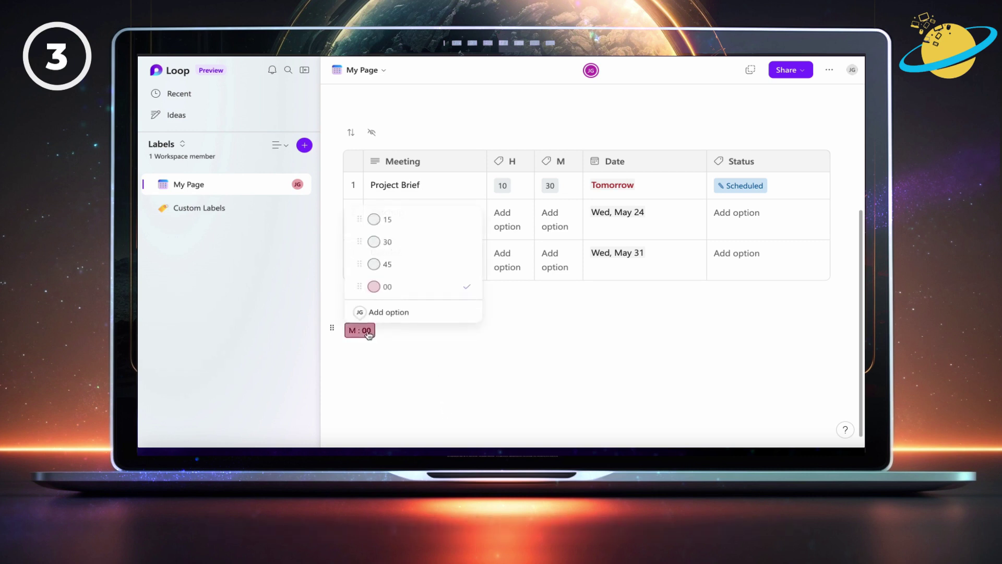
pyautogui.click(466, 286)
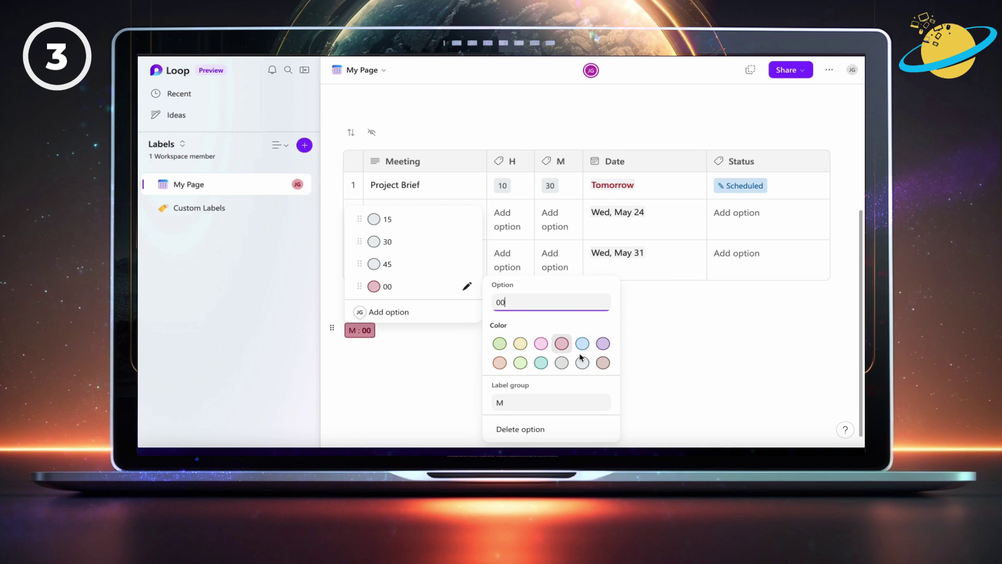
pyautogui.click(582, 363)
pyautogui.click(429, 369)
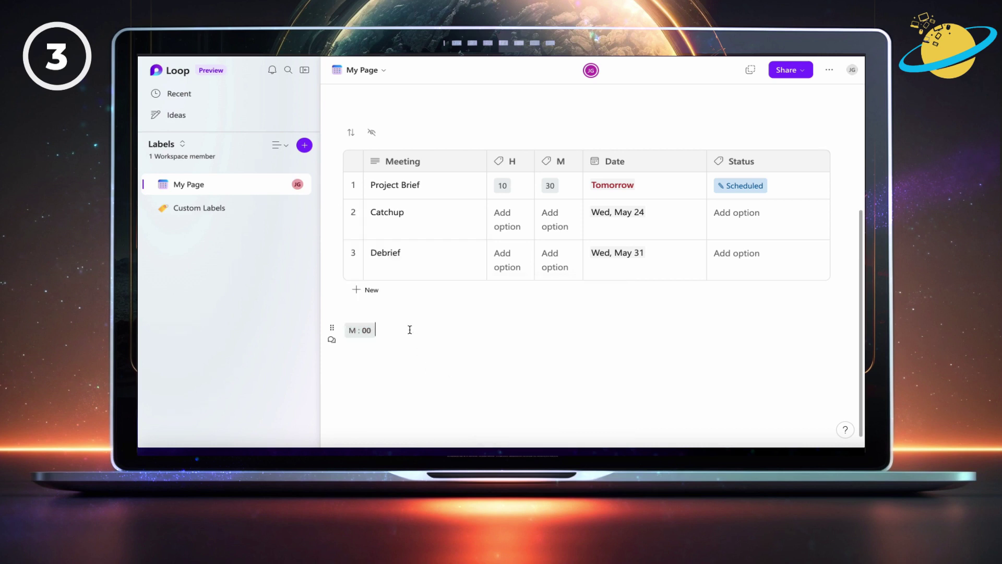
pyautogui.press('BackSpace')
# - Change Project Brief's minutes from 30 to 00
pyautogui.scroll(3, 525, 314)
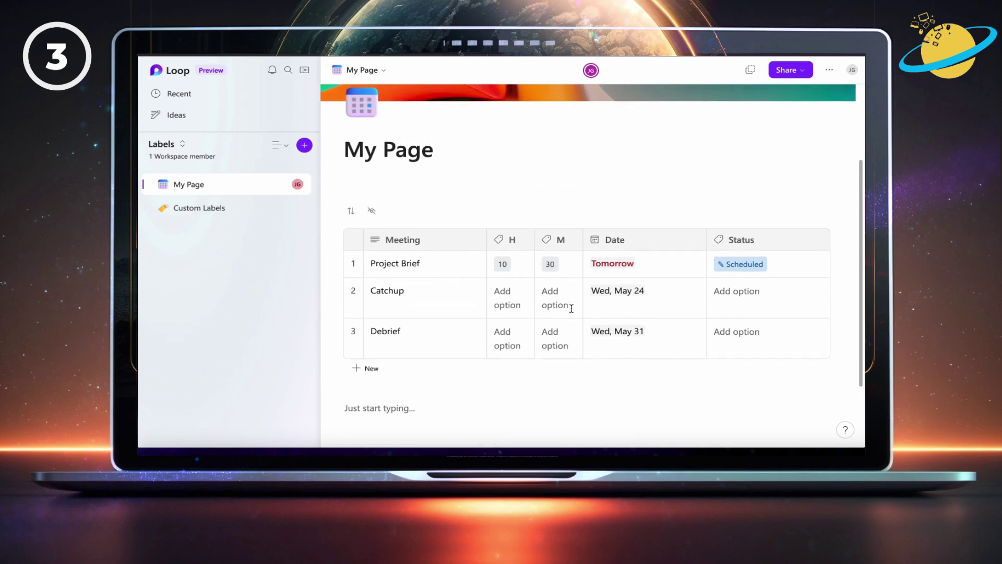
pyautogui.click(554, 265)
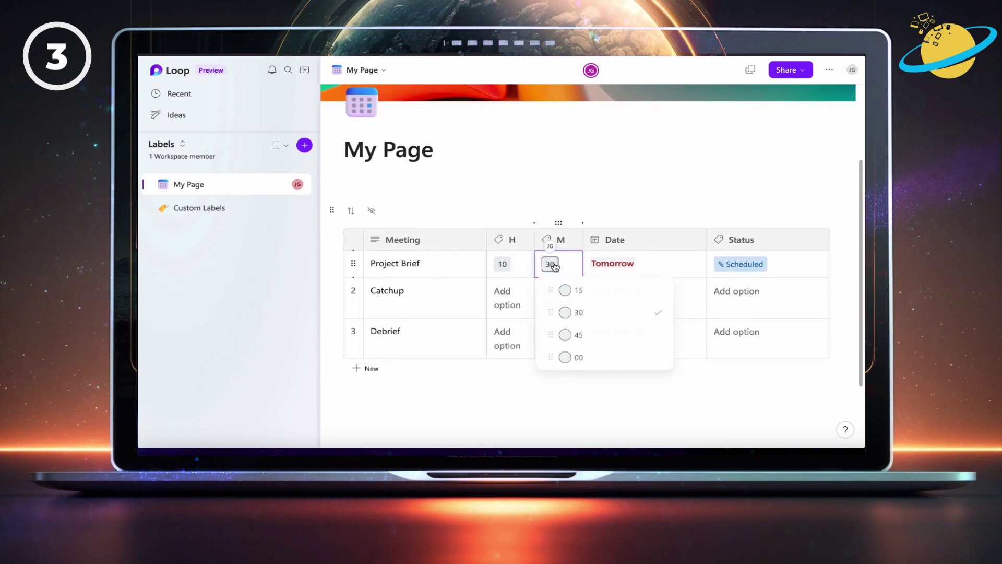
pyautogui.click(572, 357)
pyautogui.click(574, 398)
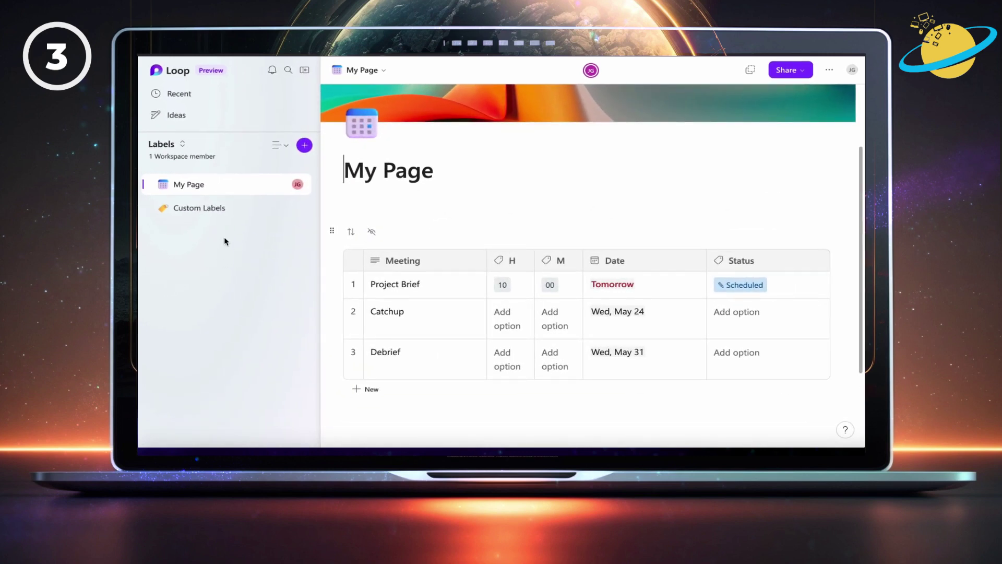
# - Go to the Custom Labels page and select all its label chips
pyautogui.click(225, 209)
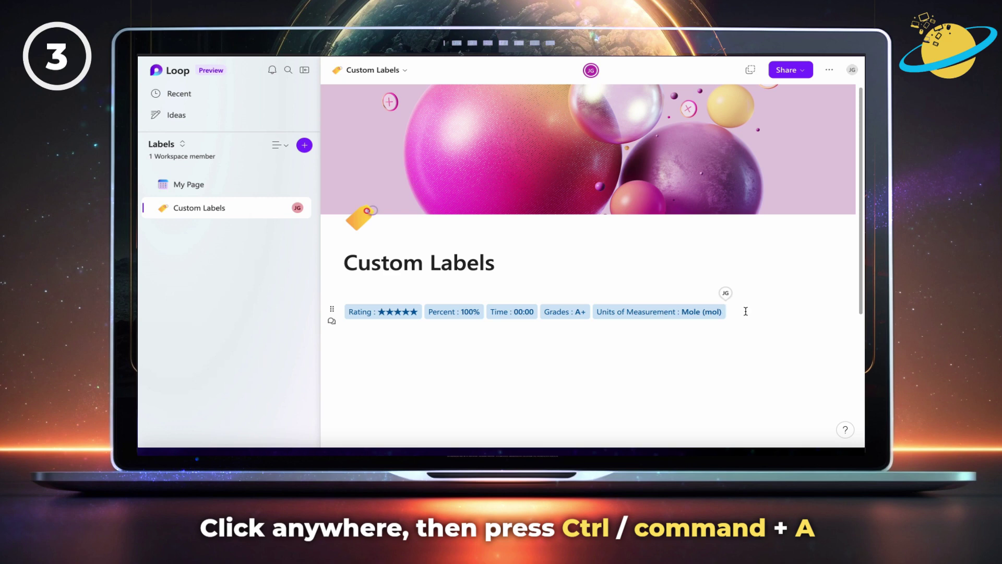
pyautogui.hotkey('ctrl', 'a')
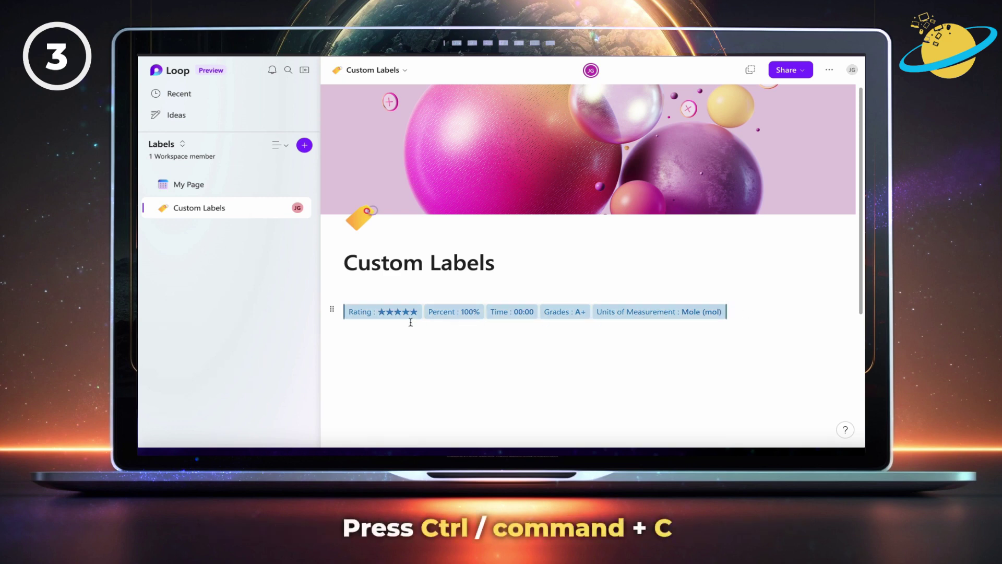
# - Paste the copied label chips into My Page below the table, then delete them
pyautogui.click(214, 189)
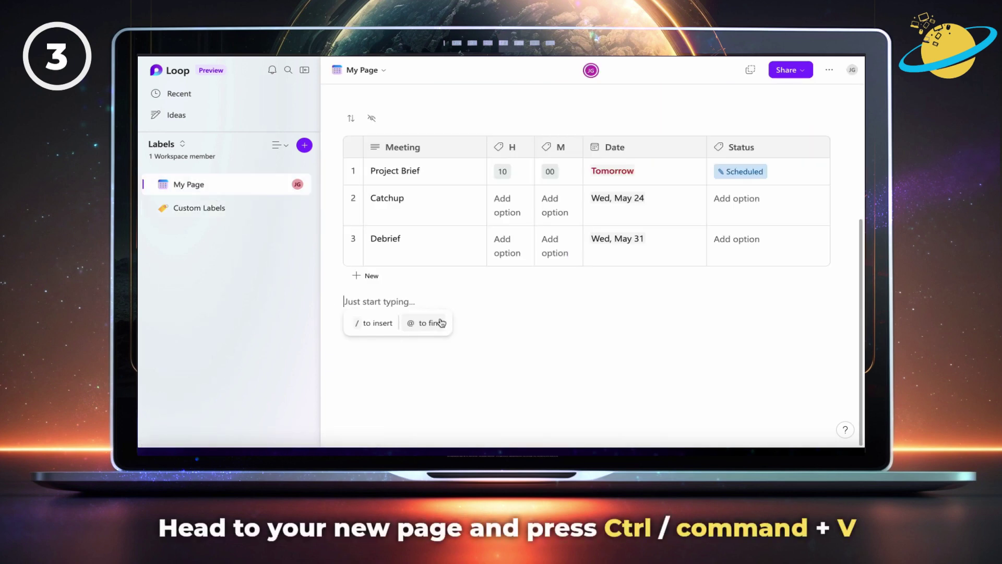
pyautogui.hotkey('ctrl', 'v')
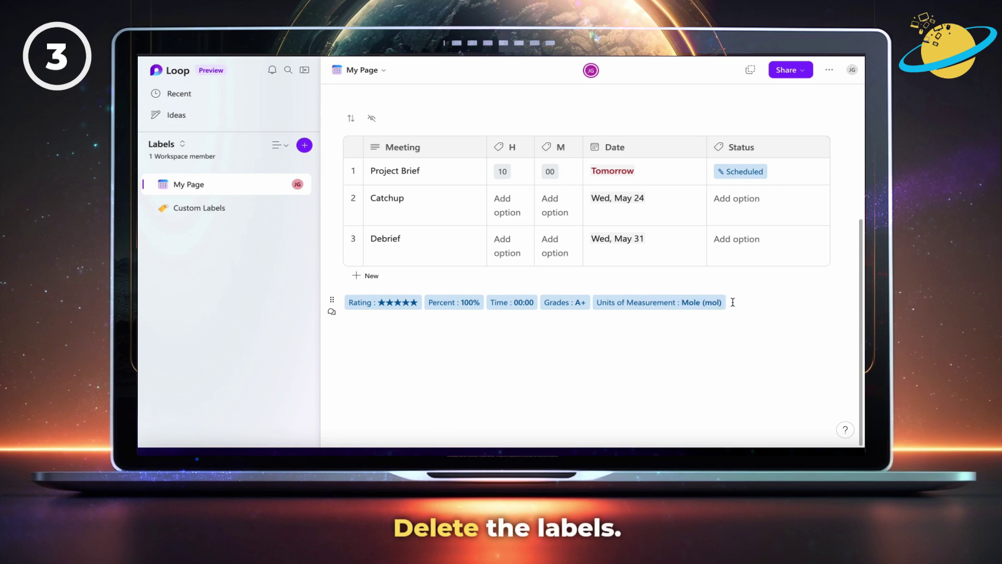
pyautogui.press('BackSpace')
pyautogui.press('BackSpace')
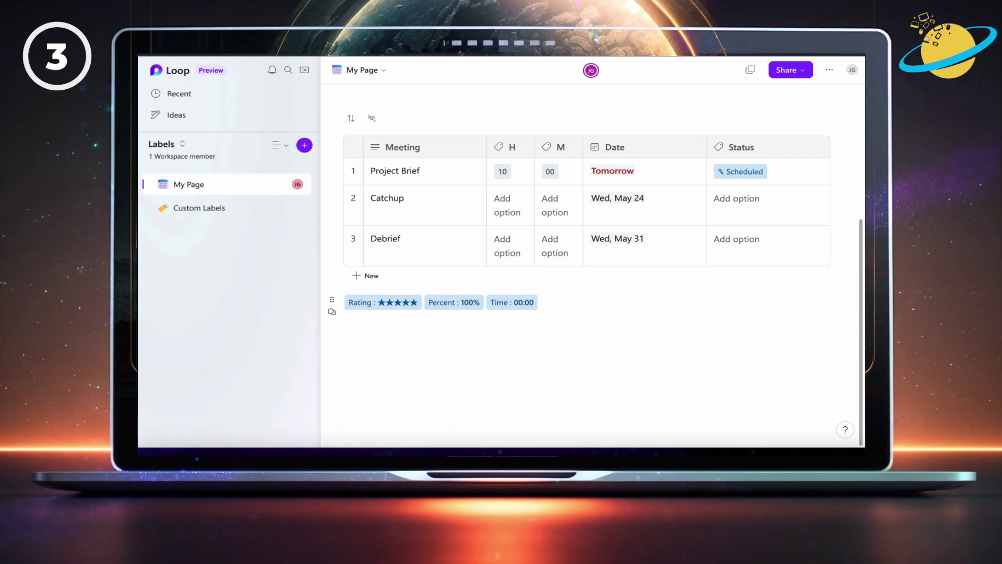
pyautogui.press('BackSpace')
pyautogui.press('BackSpace')
pyautogui.press('BackSpace')
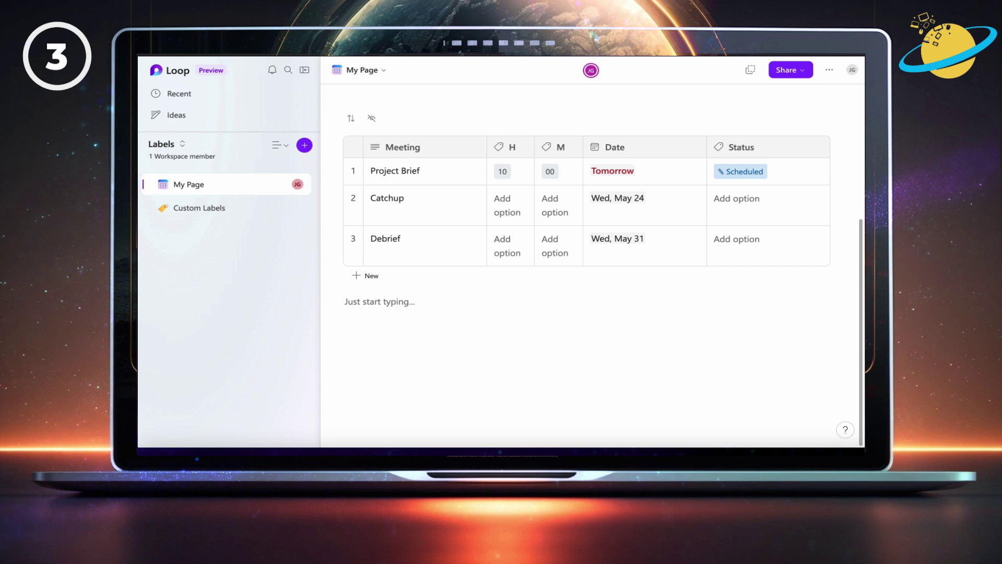
# - Insert a new label with /label and browse the picker down to Grades and Units of Measurement
pyautogui.write('/label')
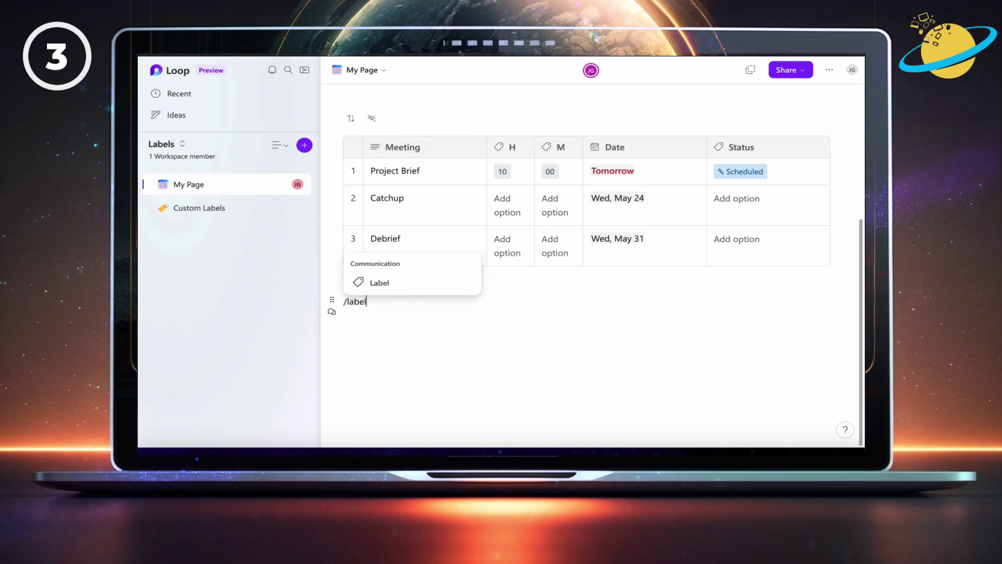
pyautogui.press('Return')
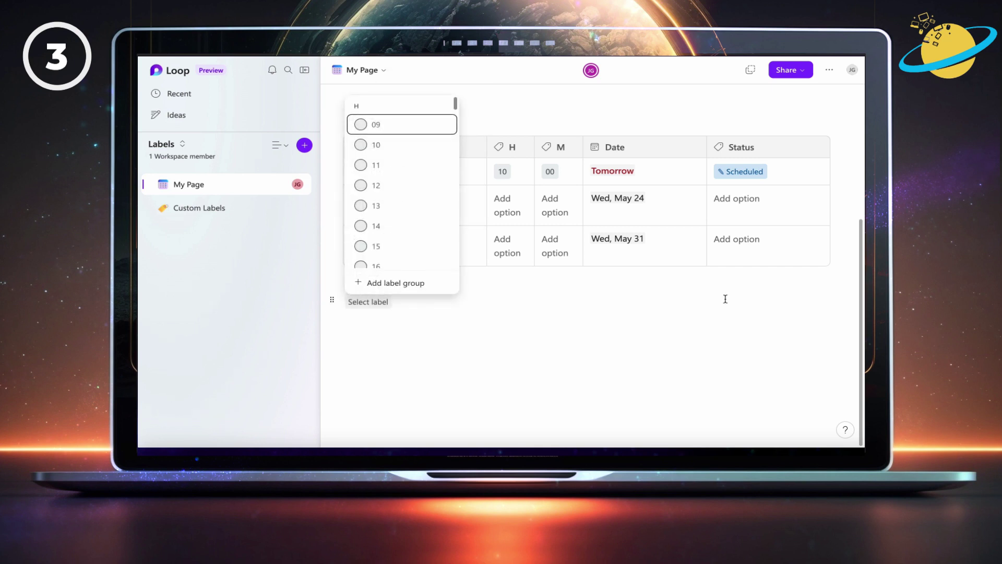
pyautogui.scroll(-10, 413, 197)
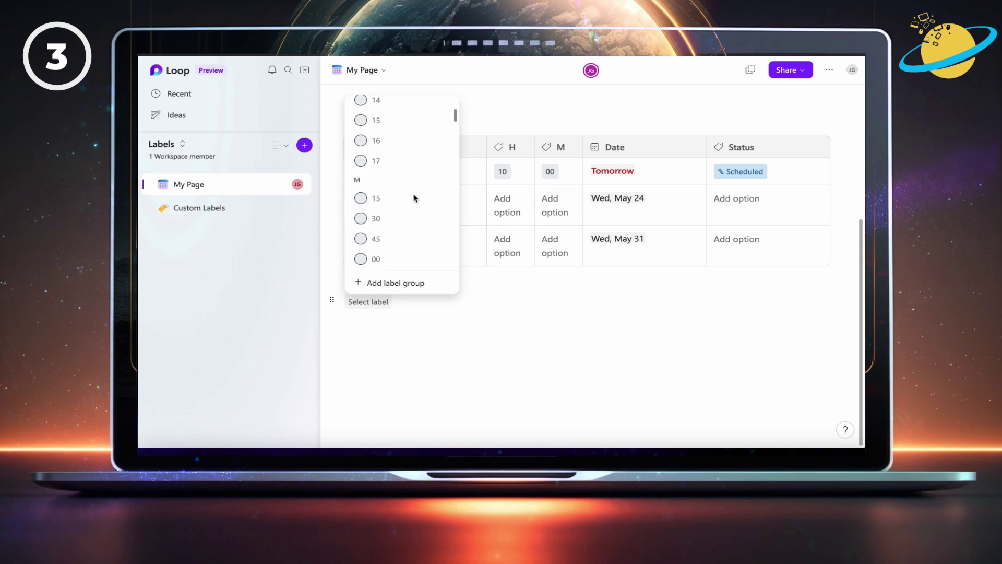
pyautogui.scroll(-10, 413, 198)
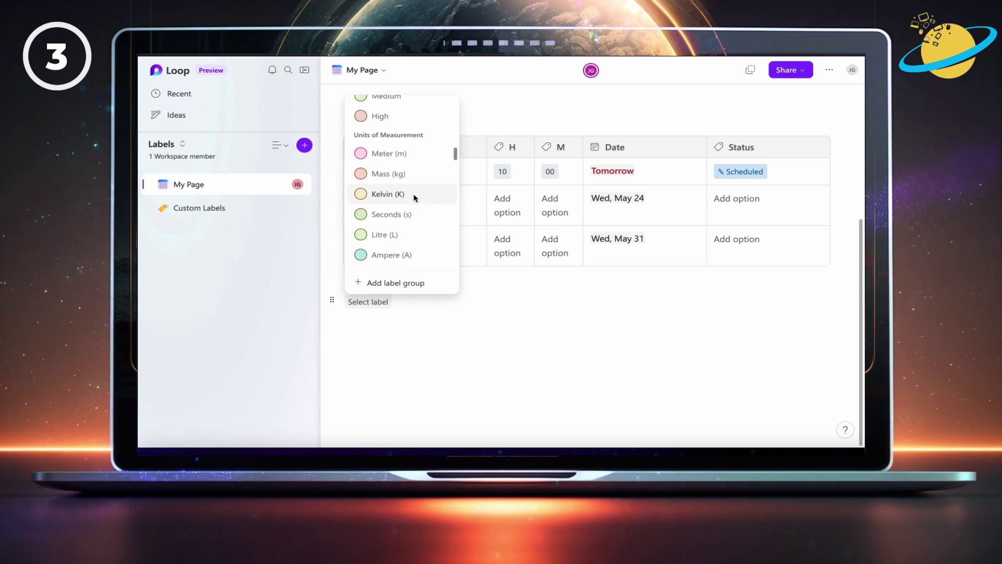
pyautogui.scroll(-3, 414, 198)
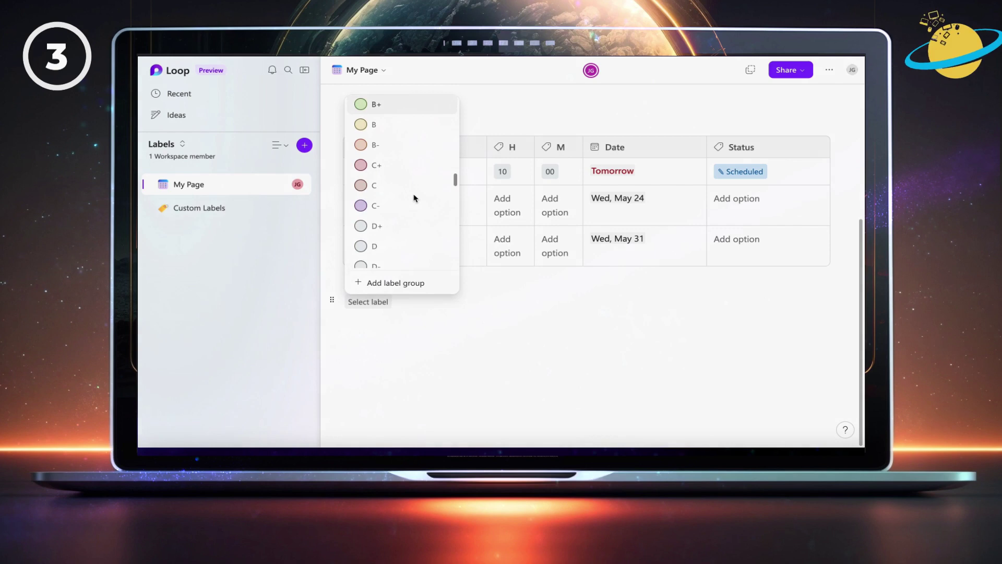